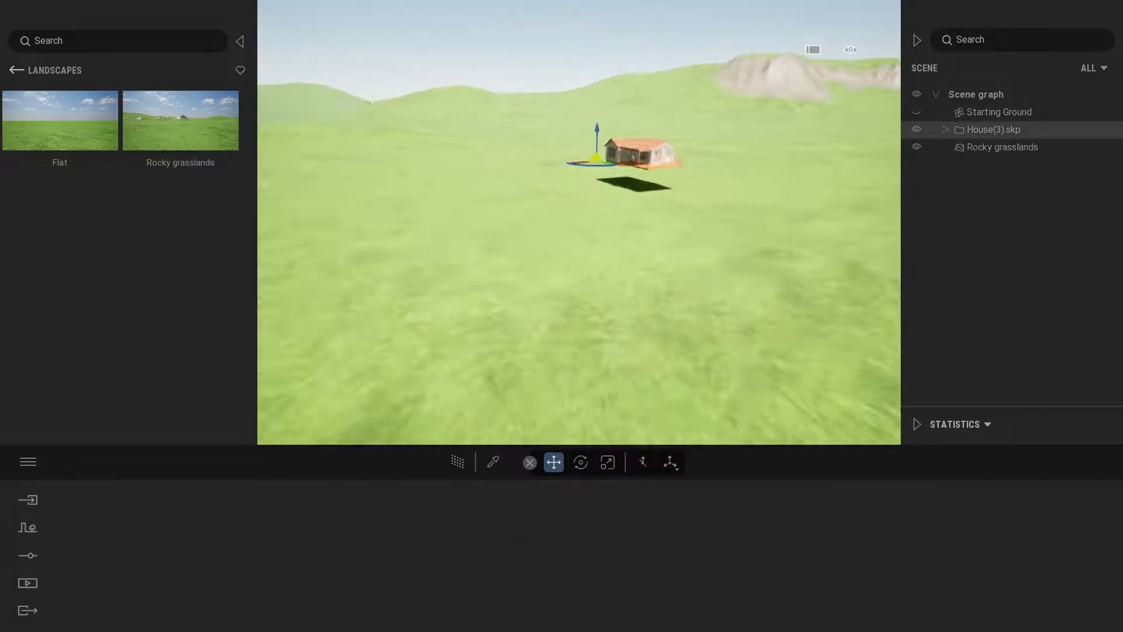
Set up the ocean effect for Image1 with a raised water level and the Large river aspect.
left_click(509, 573)
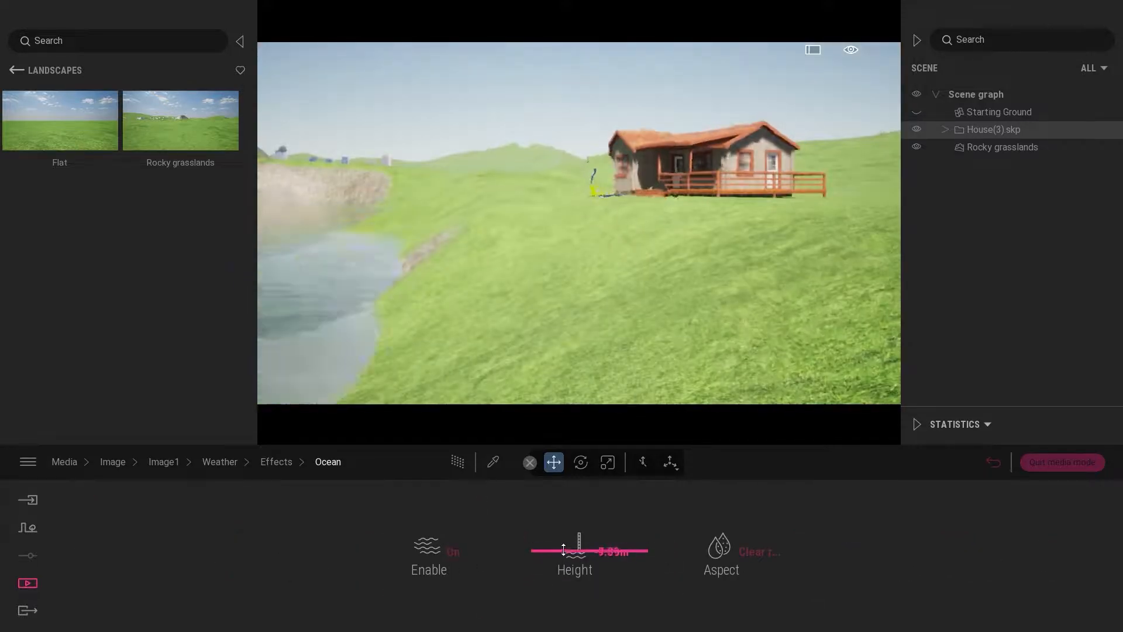
left_click(718, 545)
left_click(794, 366)
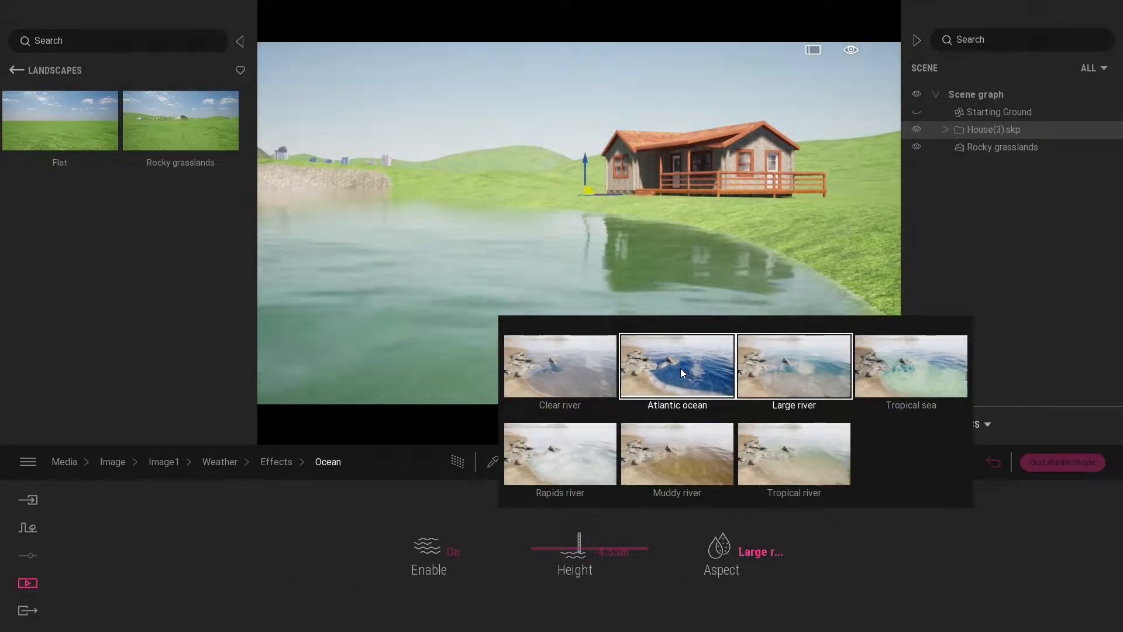
left_click(679, 454)
left_click(765, 384)
left_click(276, 462)
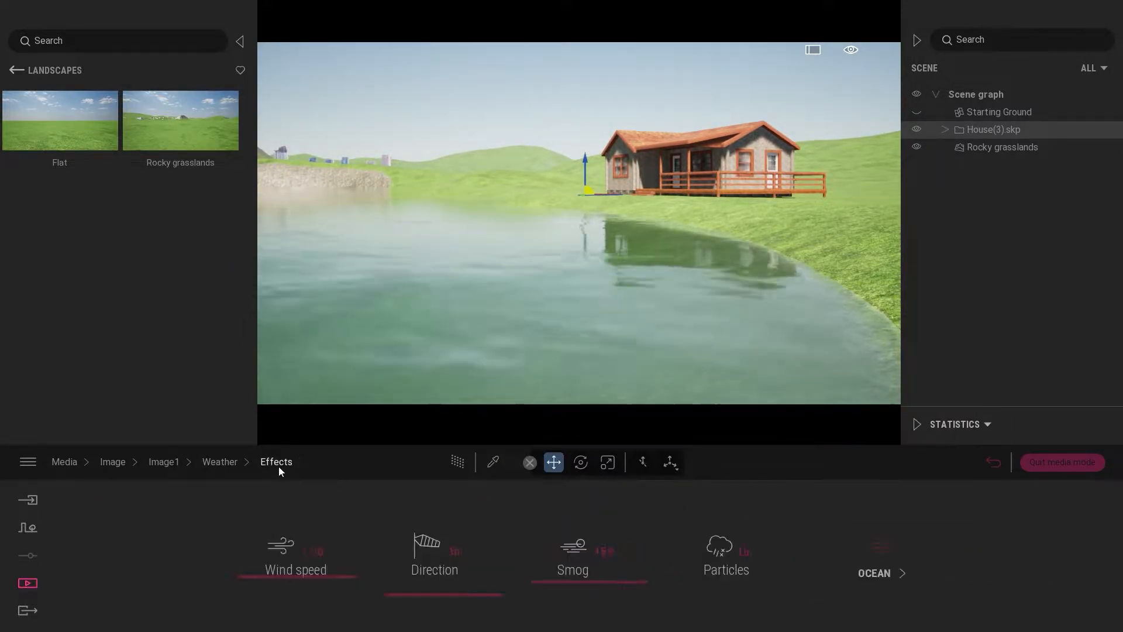
Place a mossy Tundra Rock Formation on the shoreline beside the house and adjust its position.
right_click_drag(556, 244, 511, 223)
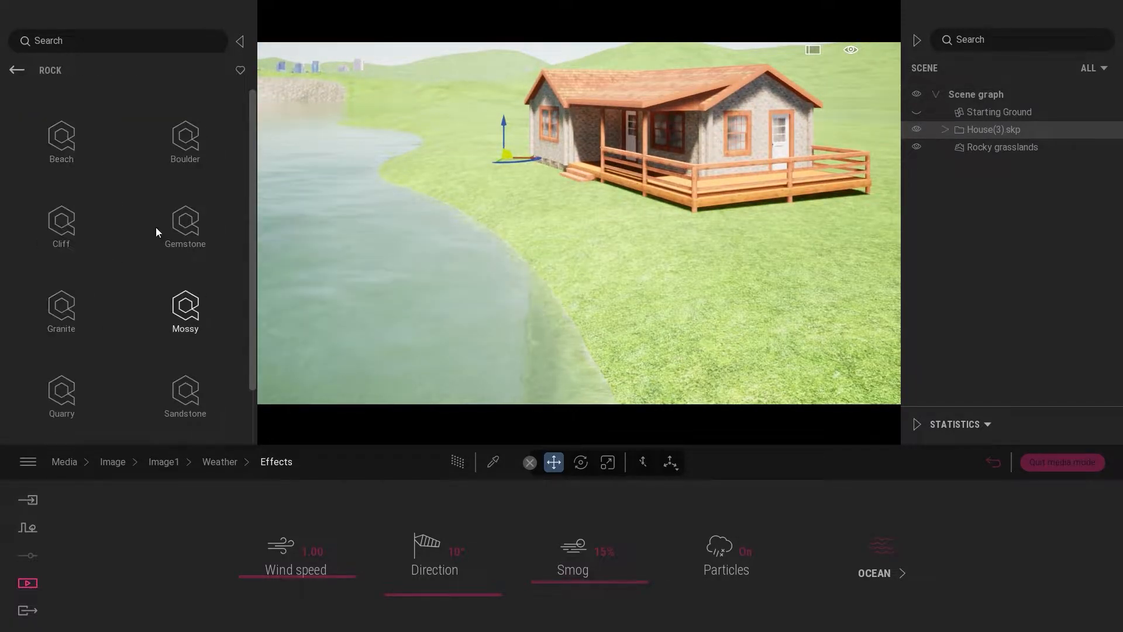
left_click(185, 307)
left_click_drag(252, 135, 251, 207)
left_click_drag(62, 169, 345, 323)
left_click_drag(368, 336, 313, 353)
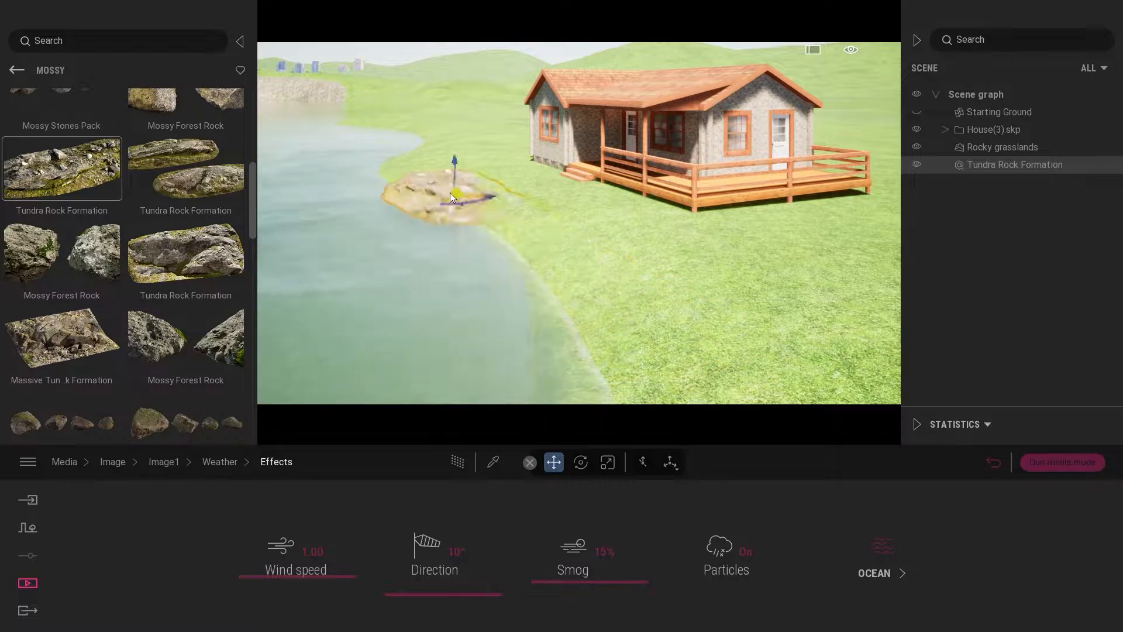
left_click_drag(322, 304, 402, 287)
Add more rocks along the far shore, the bank by the house and the near foreground, including volcanic Icelandic Rock Assembly pieces.
scroll(101, 207, "down", 3)
left_click_drag(186, 288, 400, 139)
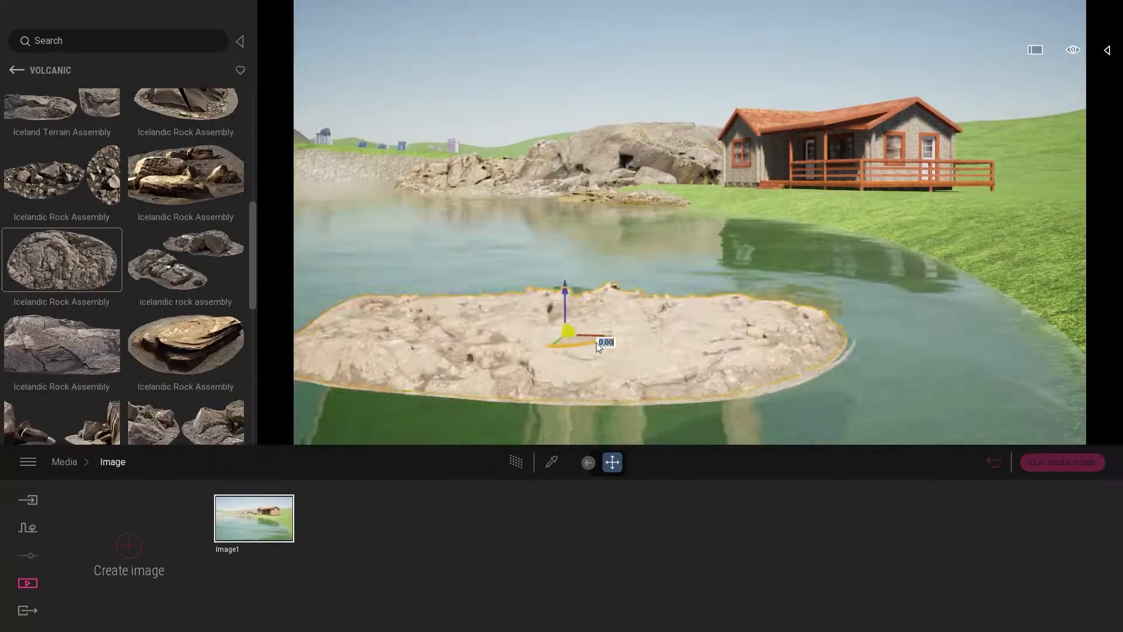
left_click_drag(595, 343, 707, 209)
left_click_drag(253, 258, 253, 314)
left_click_drag(185, 323, 1117, 371)
Place a mossy Tundra Rock Formation on the bank in front of the house.
left_click(17, 70)
scroll(251, 269, "up", 2)
left_click(61, 219)
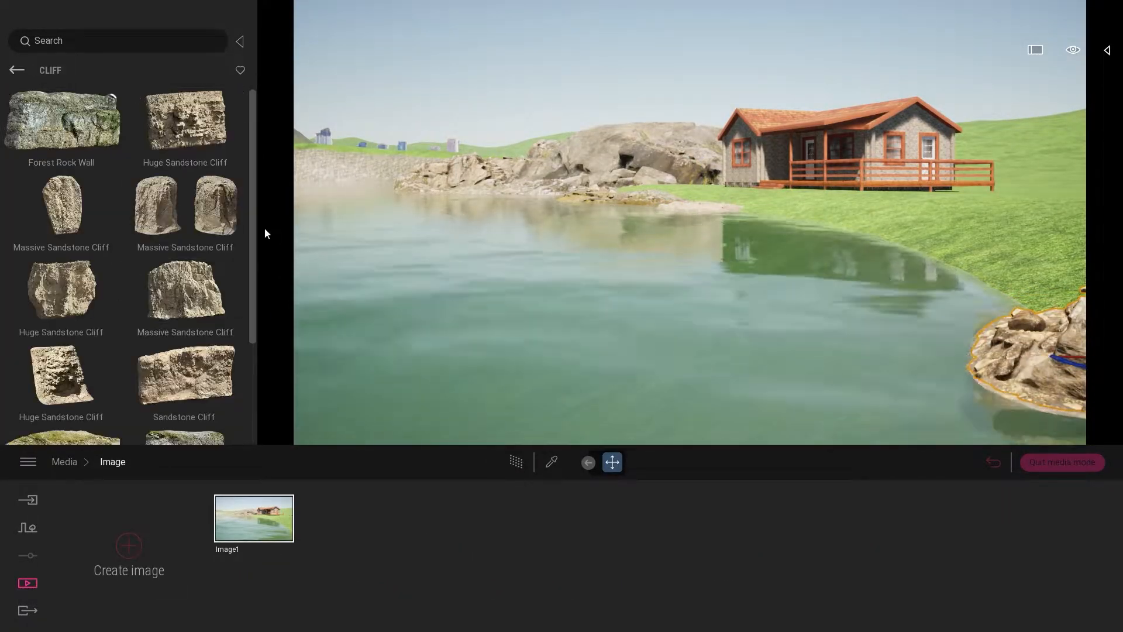
left_click(16, 70)
left_click(186, 316)
left_click_drag(255, 156, 254, 208)
left_click_drag(186, 284, 764, 256)
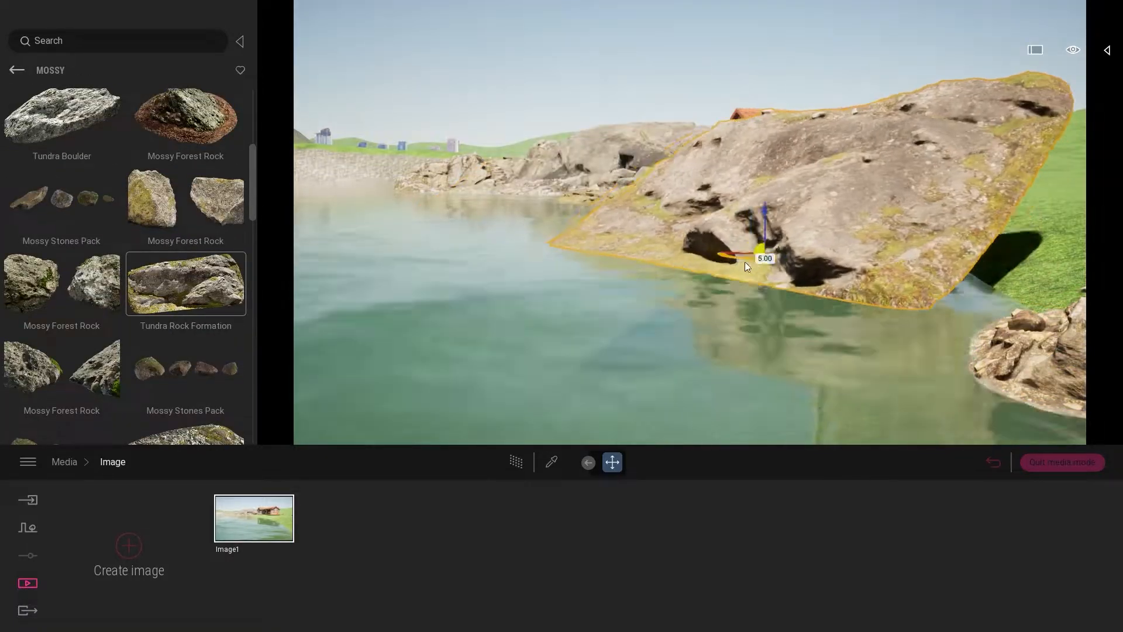
Sink the Tundra Rock Formation into the bank and rotate it to follow the shoreline.
left_click_drag(765, 217, 765, 325)
left_click_drag(761, 364, 729, 265)
left_click_drag(724, 228, 733, 276)
left_click(581, 463)
left_click_drag(714, 225, 717, 216)
Place two more mossy rock formations along the bank between the house and the foreground rocks.
left_click_drag(253, 183, 252, 223)
left_click_drag(185, 193, 867, 245)
left_click_drag(253, 224, 253, 263)
left_click_drag(70, 327, 690, 316)
left_click_drag(690, 316, 940, 279)
Place a Massive Tundra Rock Formation on the ground beside the house and adjust its placement.
left_click_drag(252, 246, 254, 335)
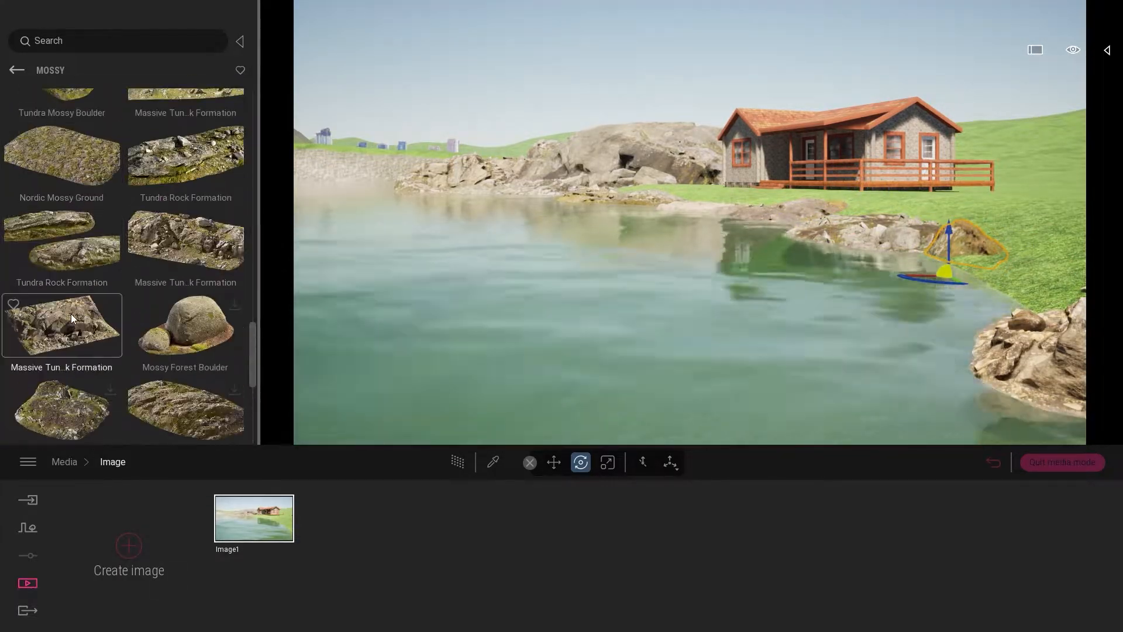
left_click_drag(186, 241, 1043, 188)
right_click_drag(1043, 188, 721, 154)
left_click_drag(656, 167, 771, 159)
key("space")
right_click_drag(771, 160, 708, 181)
key("space")
Position and rotate the massive rock formation along the lake shore beyond the house.
left_click_drag(708, 182, 454, 124)
right_click_drag(454, 124, 421, 193)
left_click_drag(624, 282, 603, 284)
left_click_drag(616, 207, 596, 257)
right_click_drag(597, 258, 576, 327)
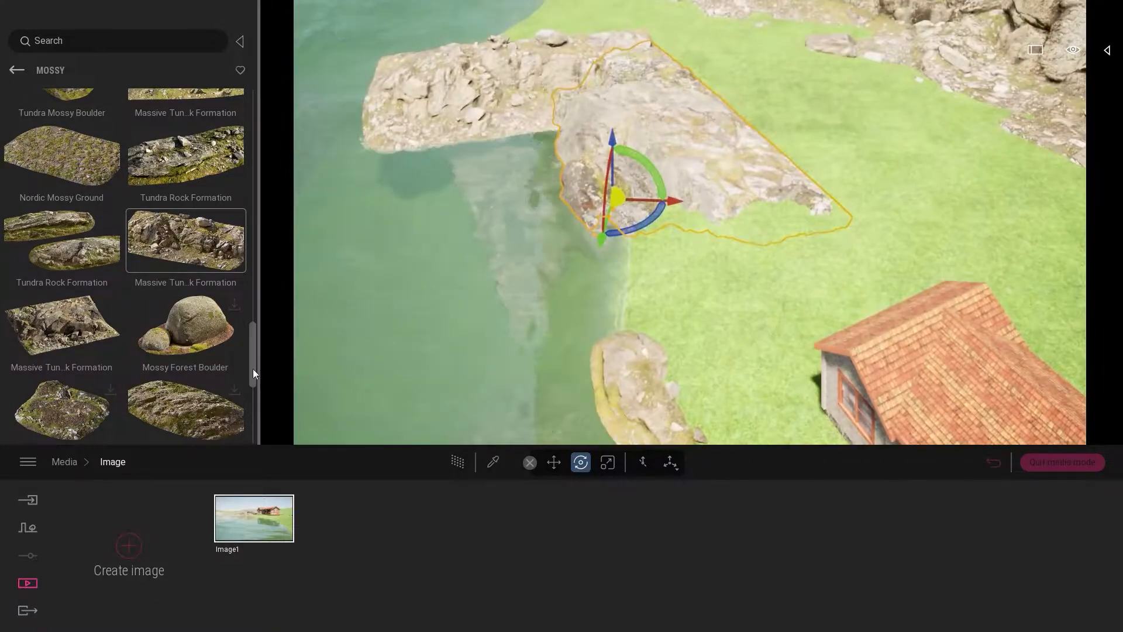
Fill the gap in the shoreline with mossy rocks and a rotated Mossy Mounds piece.
left_click_drag(252, 369, 253, 313)
left_click_drag(186, 255, 636, 271)
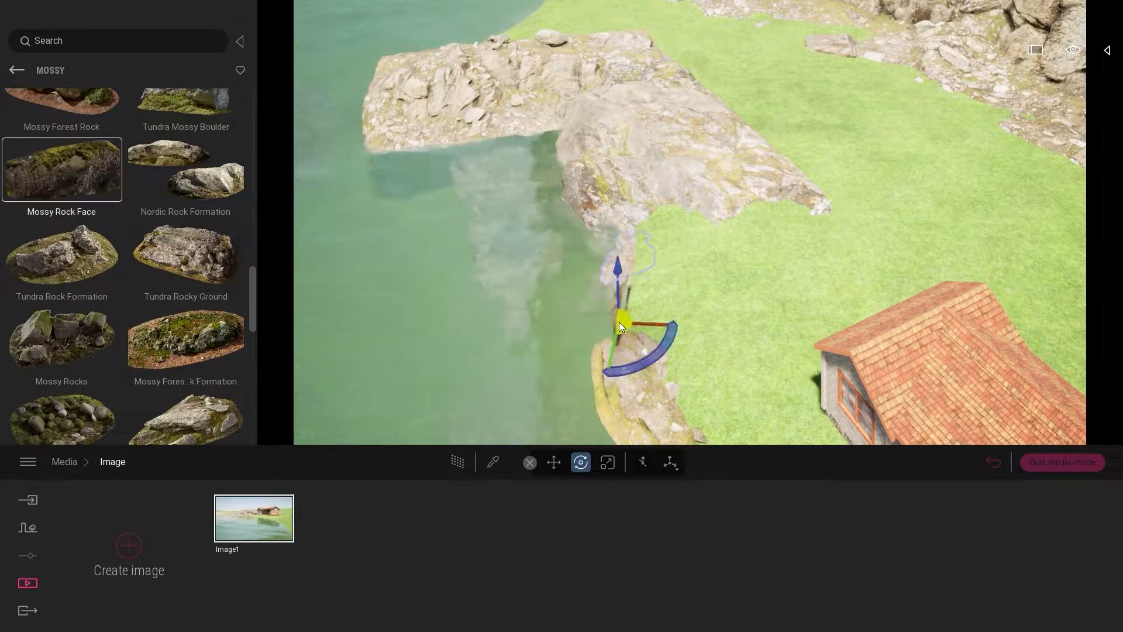
scroll(128, 264, "up", 3)
left_click_drag(185, 355, 495, 334)
left_click(608, 462)
right_click_drag(644, 281, 643, 246)
left_click(581, 462)
left_click_drag(603, 221, 581, 224)
right_click_drag(581, 223, 632, 234)
Add further Mossy Mounds along the bank, rotating them to blend with the neighbouring rocks.
left_click_drag(185, 355, 617, 231)
left_click_drag(602, 257, 626, 262)
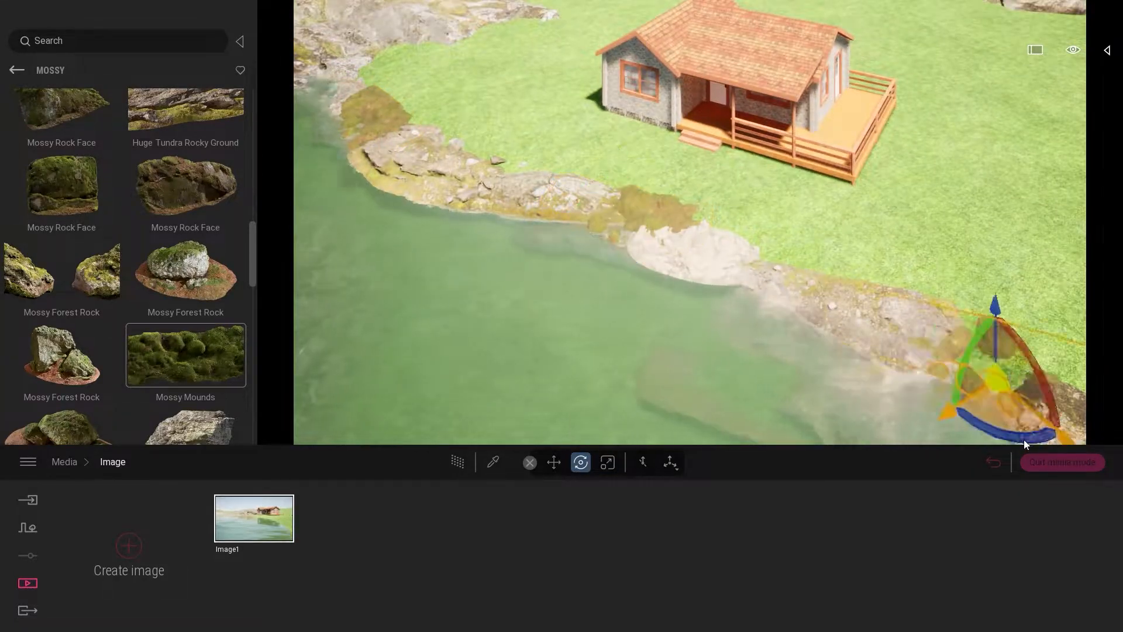
left_click_drag(1025, 441, 994, 437)
right_click_drag(995, 409, 614, 328)
left_click_drag(606, 349, 580, 341)
right_click_drag(579, 342, 702, 304)
left_click_drag(802, 257, 860, 296, "shift")
Paint the terrain around the house with the Grassy ground material.
left_click(538, 379)
right_click_drag(691, 292, 702, 228)
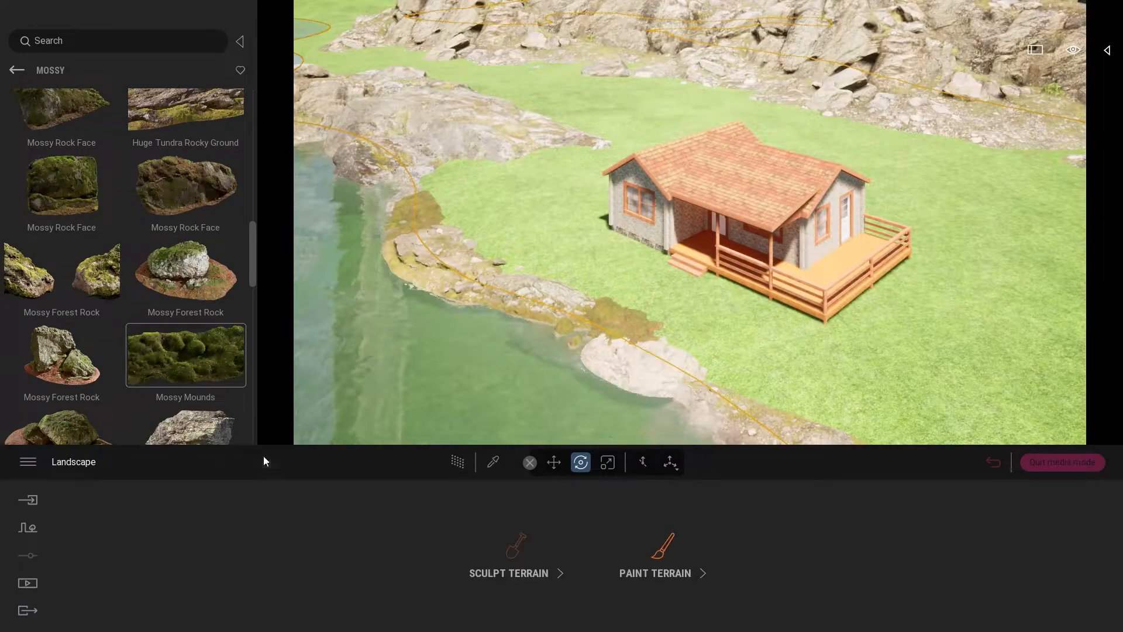
left_click(655, 573)
left_click(248, 527)
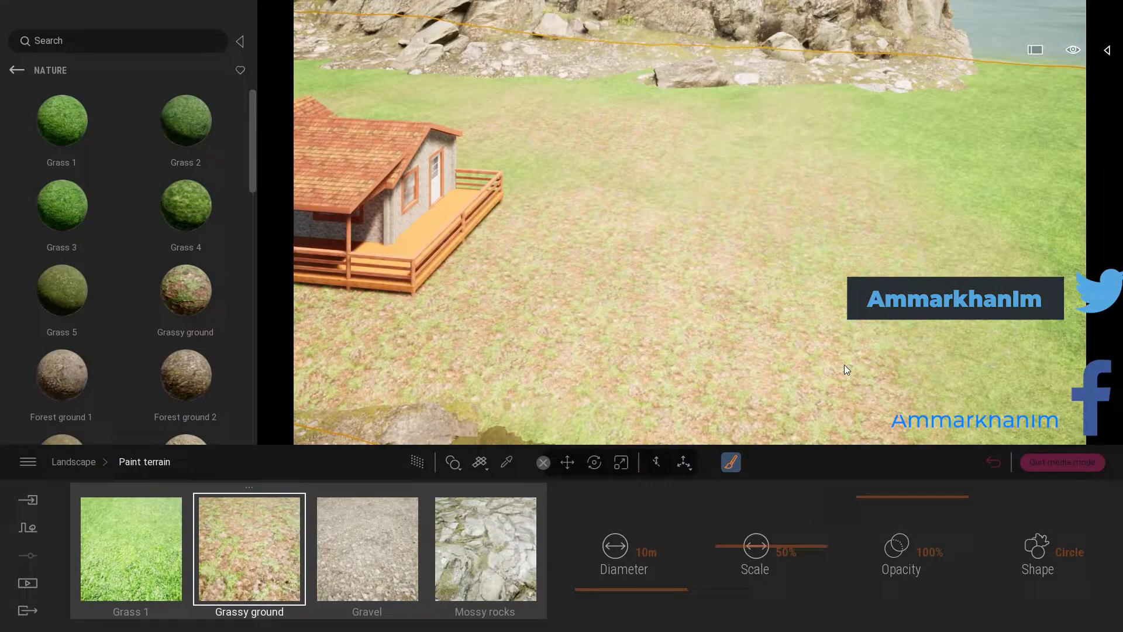
Paint the lake bed near the shore with Gravel, using a 23 m brush diameter.
right_click_drag(844, 364, 681, 43)
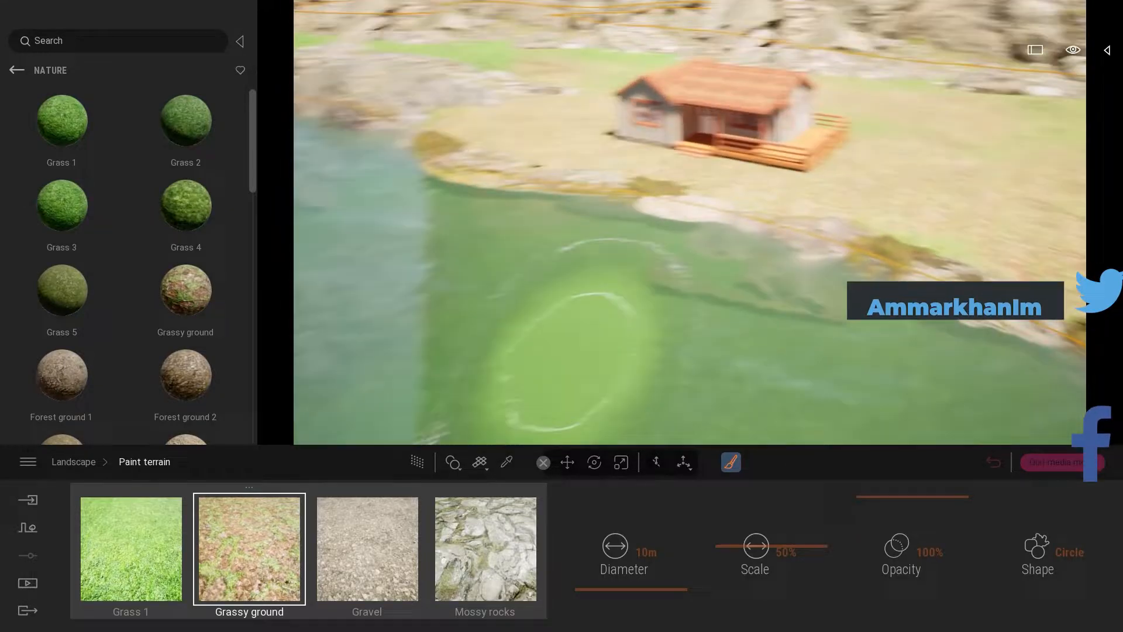
left_click(368, 549)
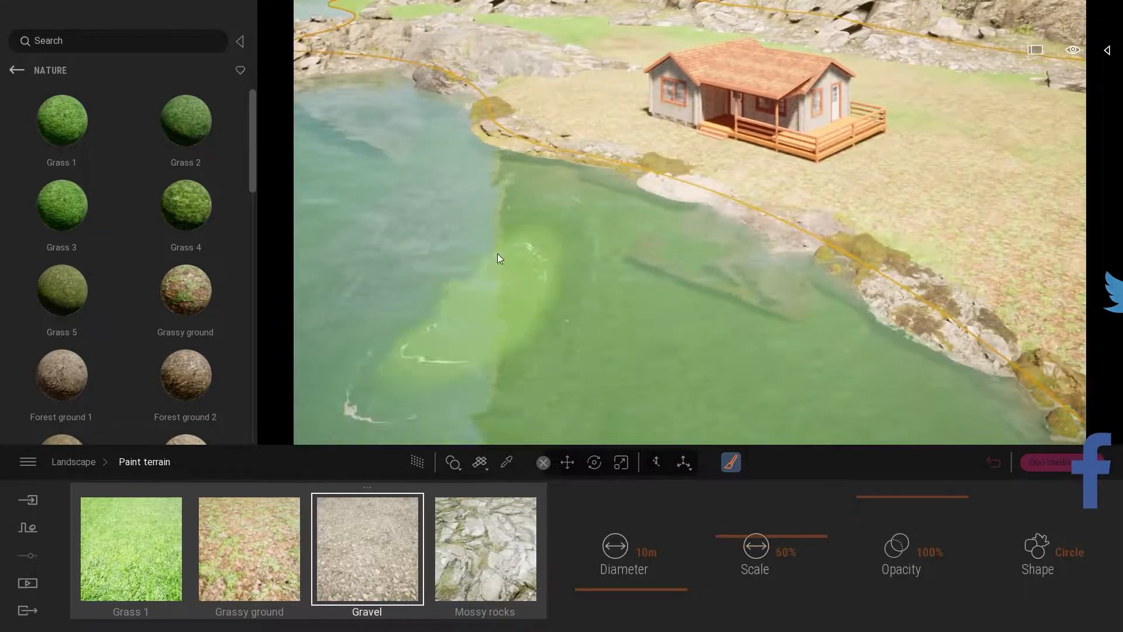
left_click_drag(633, 588, 632, 580)
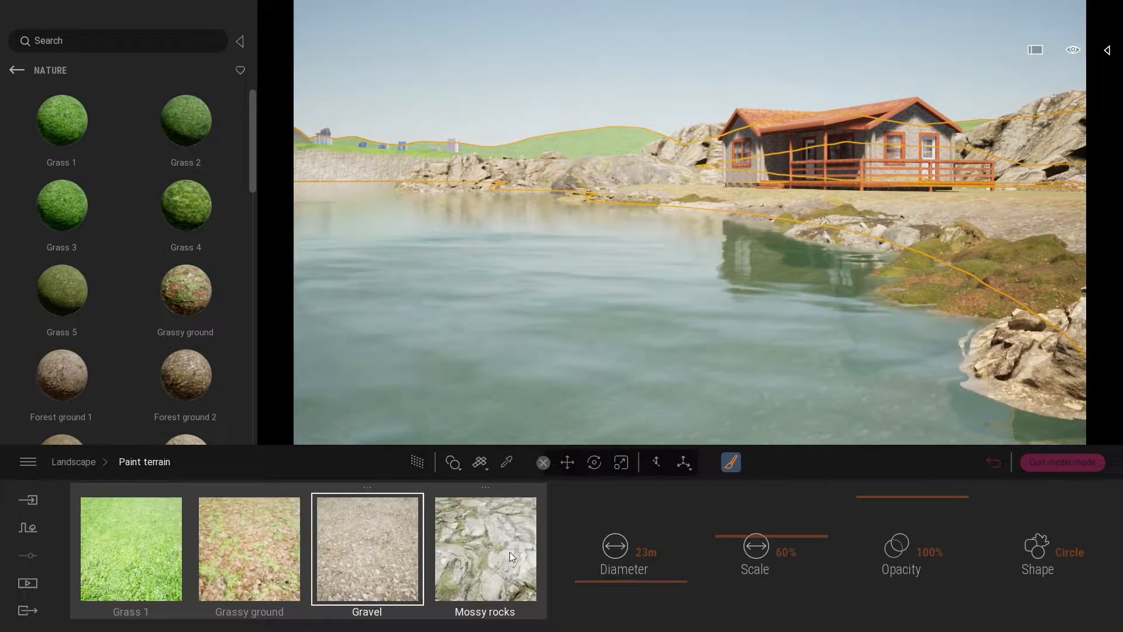
Paint the distant hill with Mossy rocks at 97% scale, using a 156 m brush diameter.
left_click(485, 549)
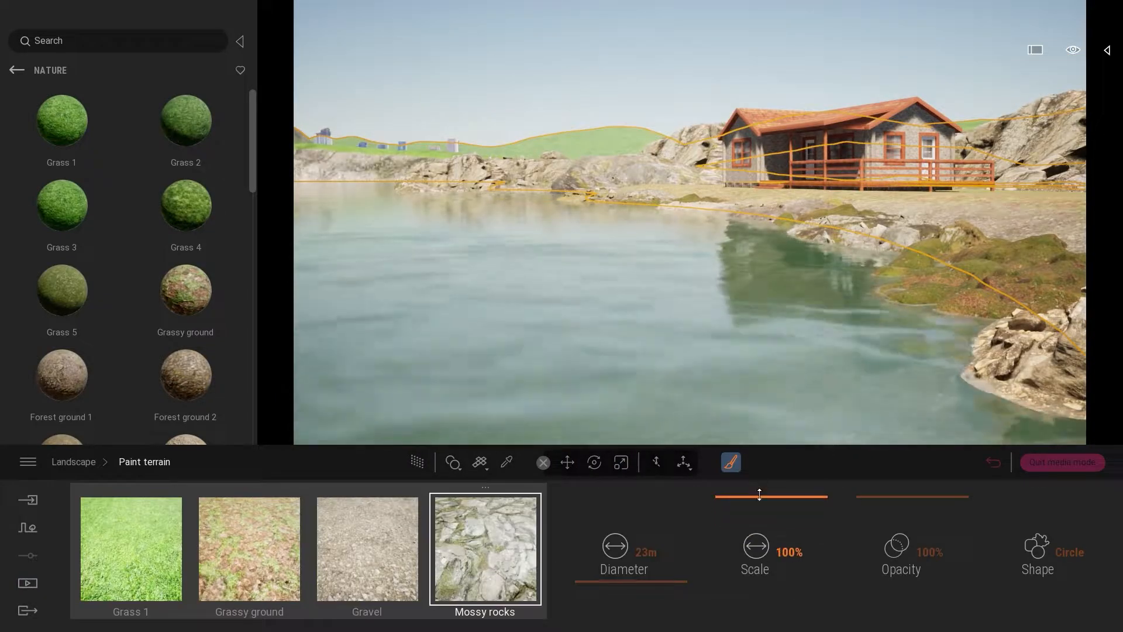
left_click_drag(770, 500, 762, 500)
left_click_drag(644, 582, 645, 499)
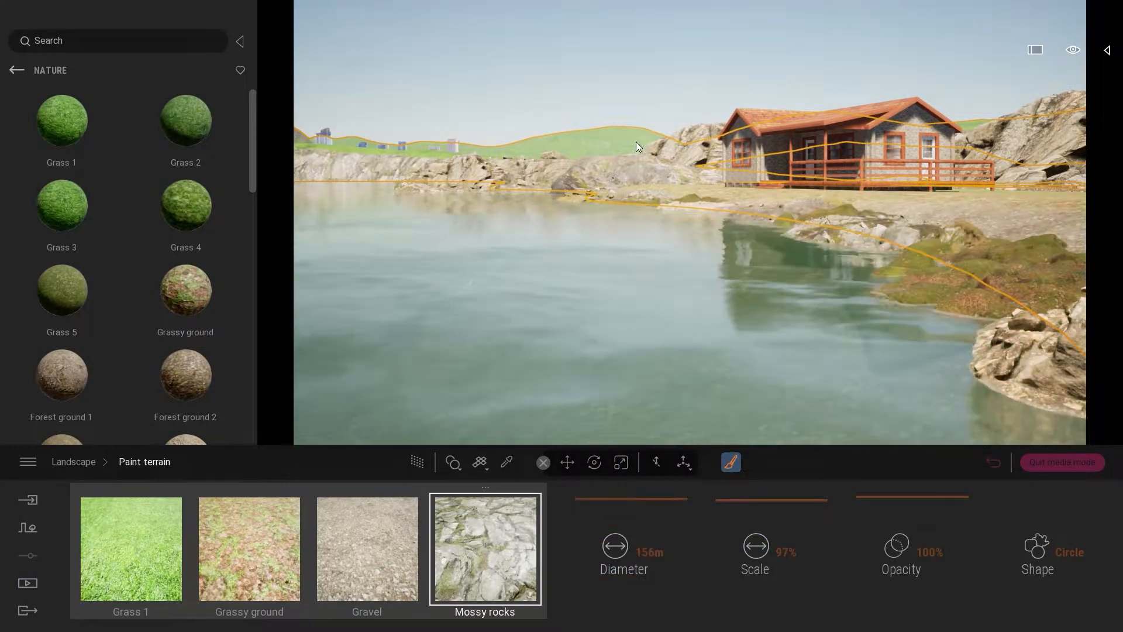
left_click_drag(637, 141, 593, 147)
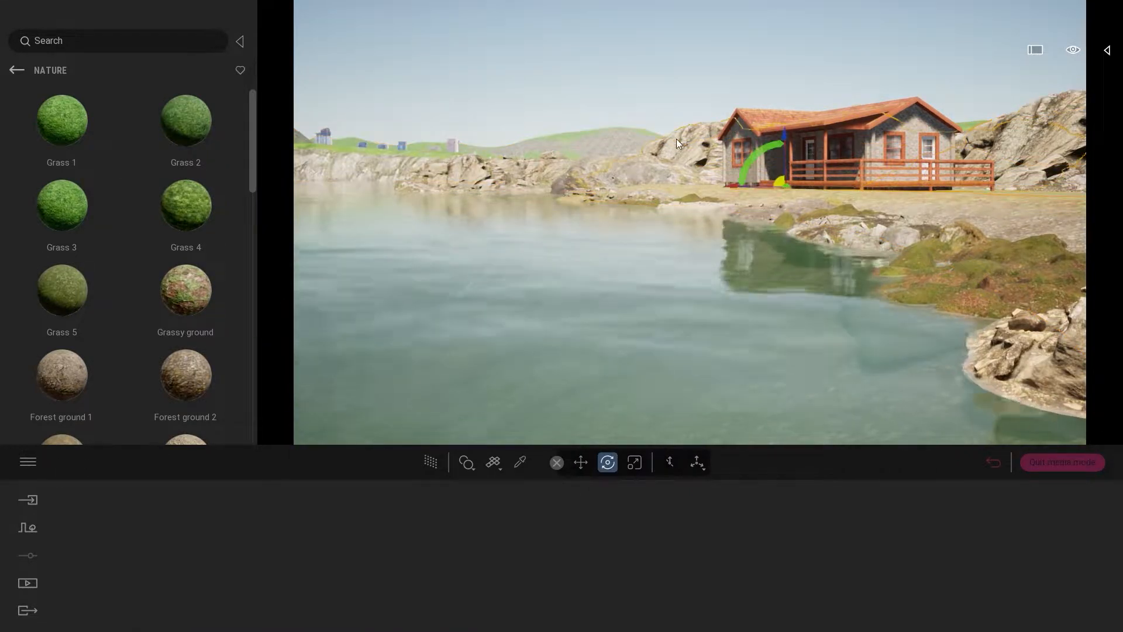
left_click_drag(676, 138, 614, 149, "shift")
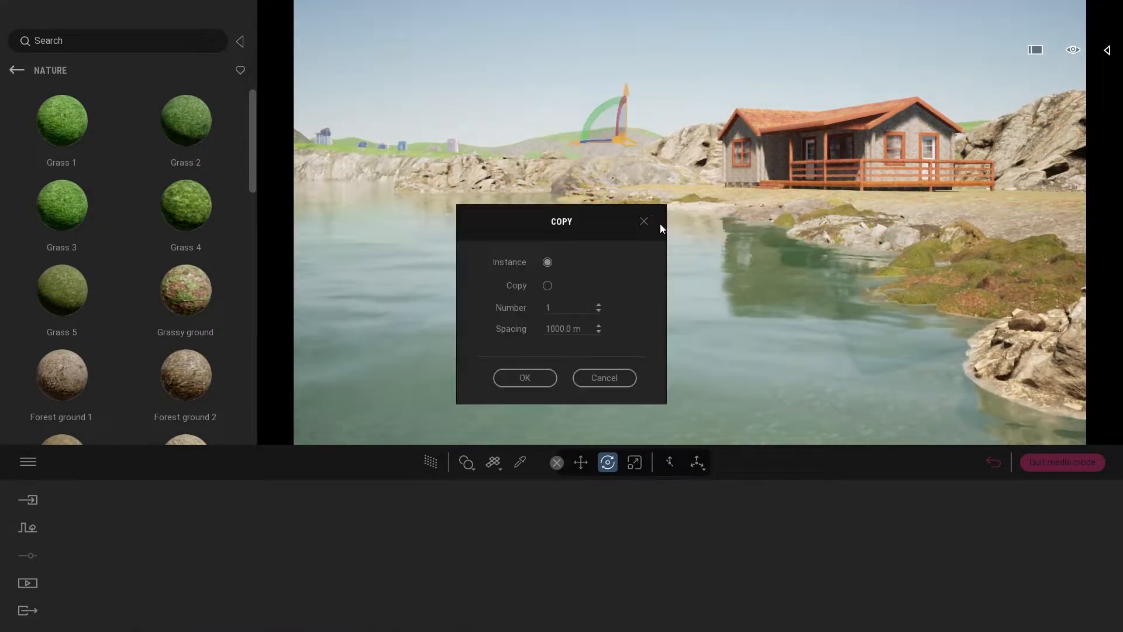
left_click(643, 221)
Apply the Tree bark 01 wood material to the deck edges, porch posts, railings and house trim.
left_click(17, 70)
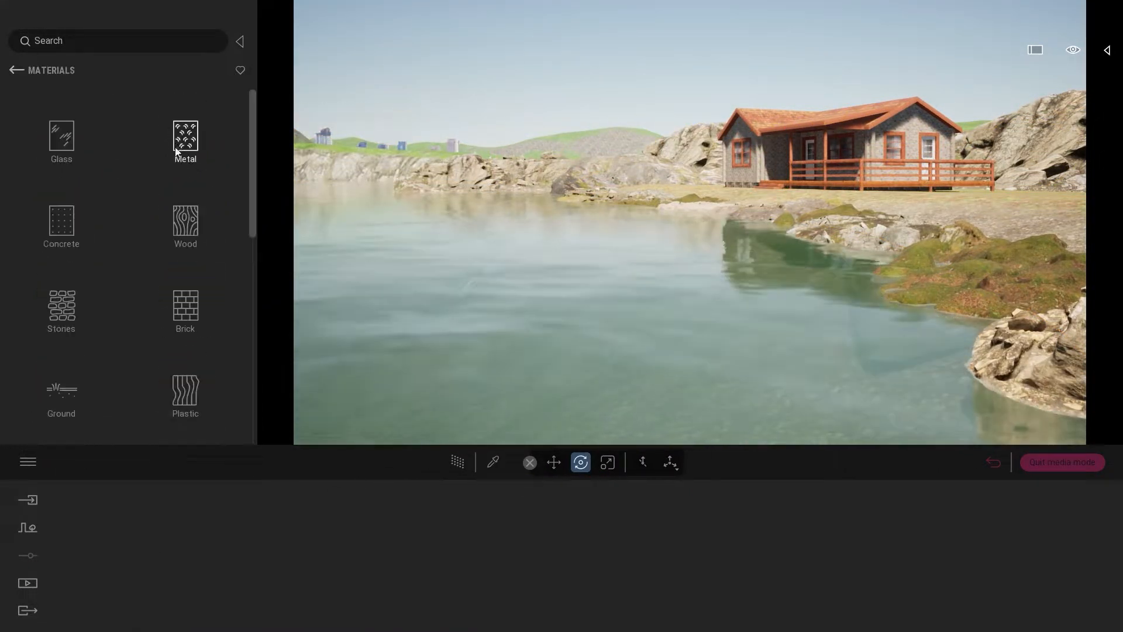
left_click(185, 225)
scroll(251, 197, "down", 5)
left_click(62, 392)
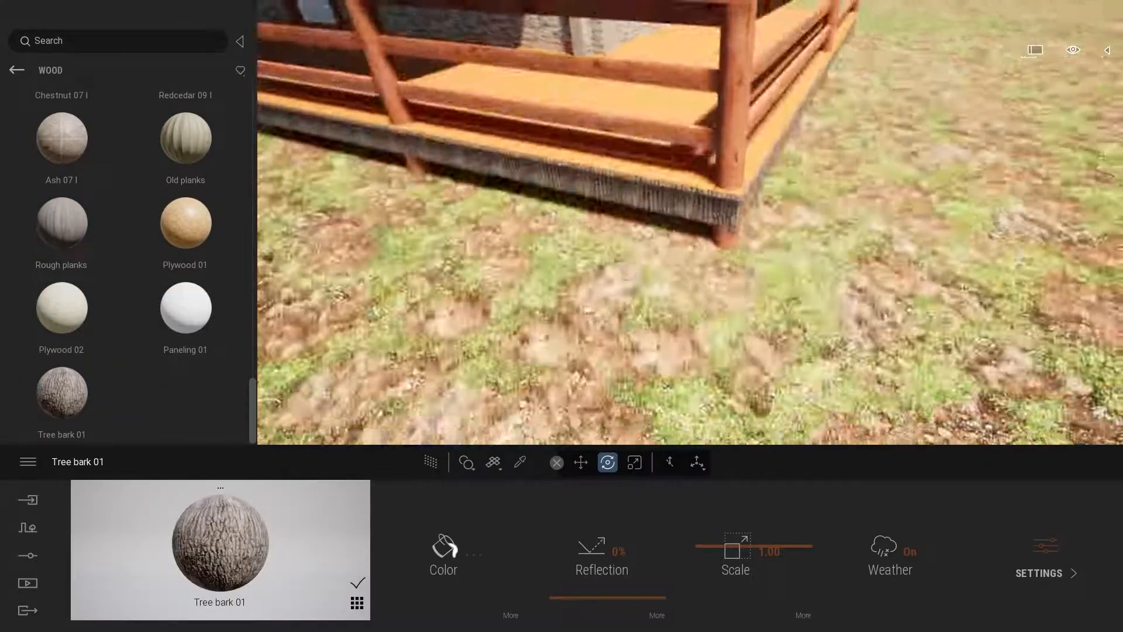
left_click(491, 181)
mouse_move(73, 389)
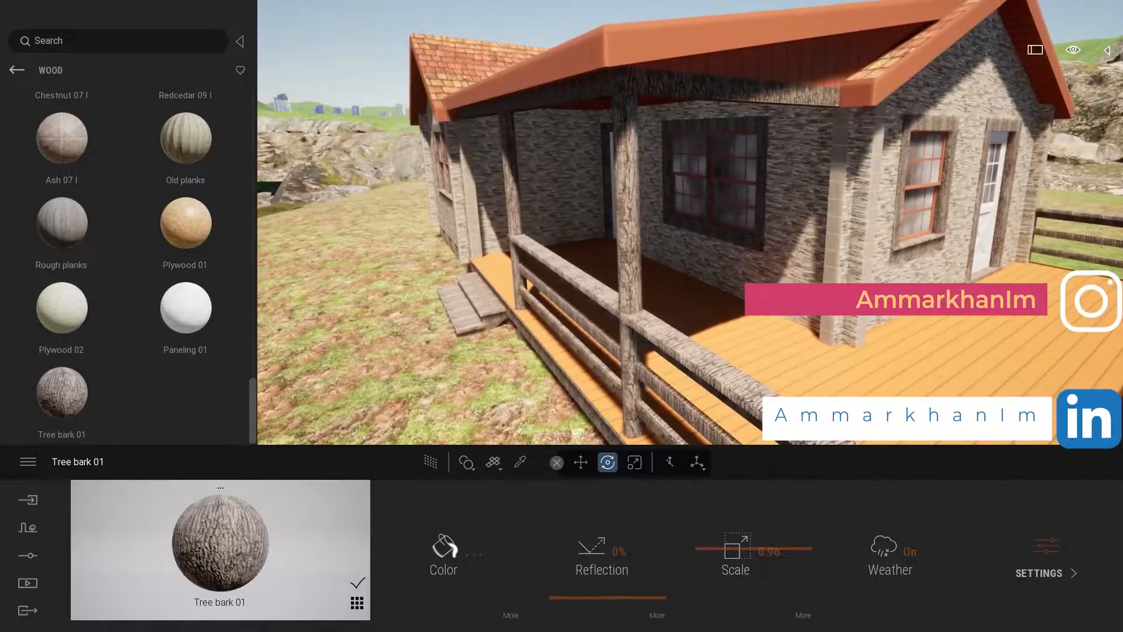
Copy the color texture of the existing wood shingle material on the roof.
left_click(17, 70)
scroll(59, 309, "down", 2)
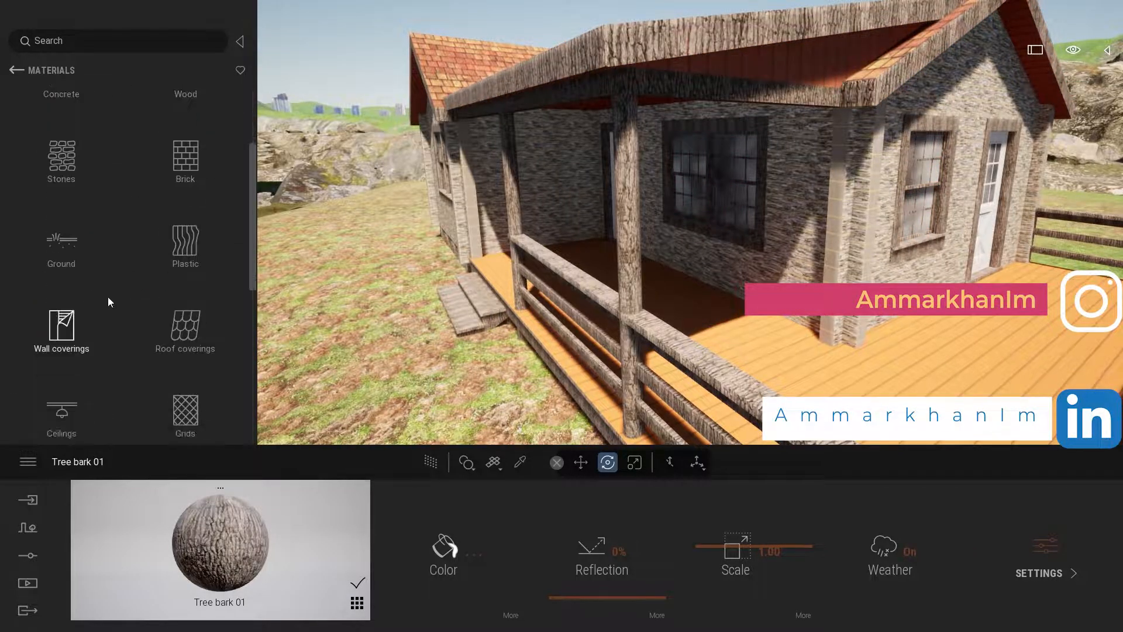
left_click(480, 552)
left_click(376, 426)
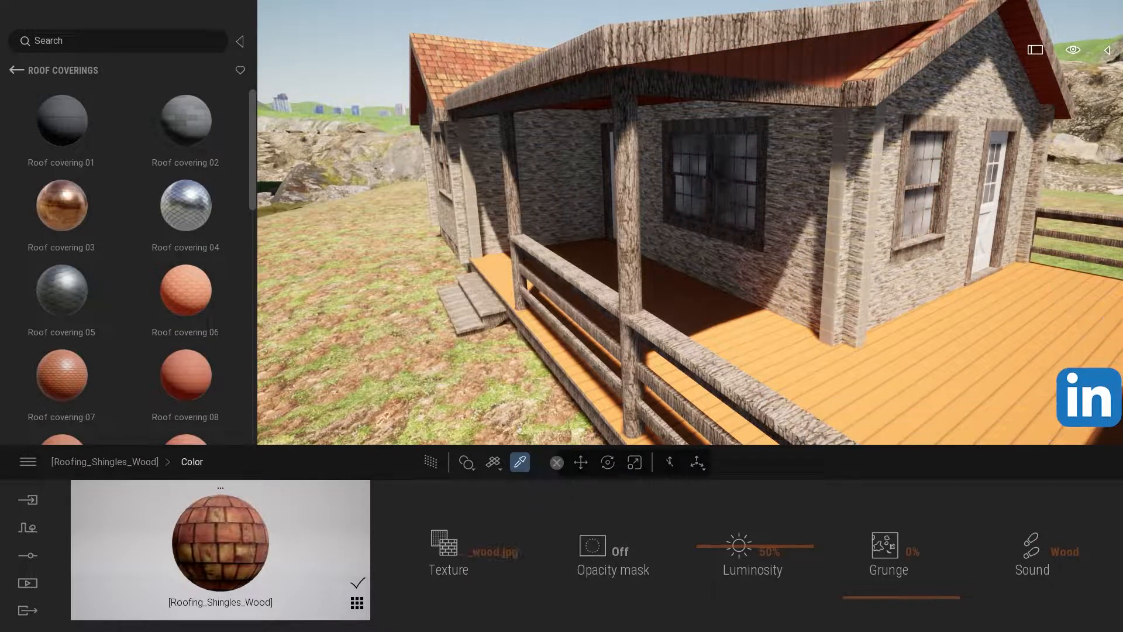
Apply Roof covering 10 to the roof and replace its color texture with the copied wood shingle image.
scroll(117, 340, "down", 5)
left_click_drag(186, 248, 476, 53)
left_click(468, 551)
left_click(423, 463)
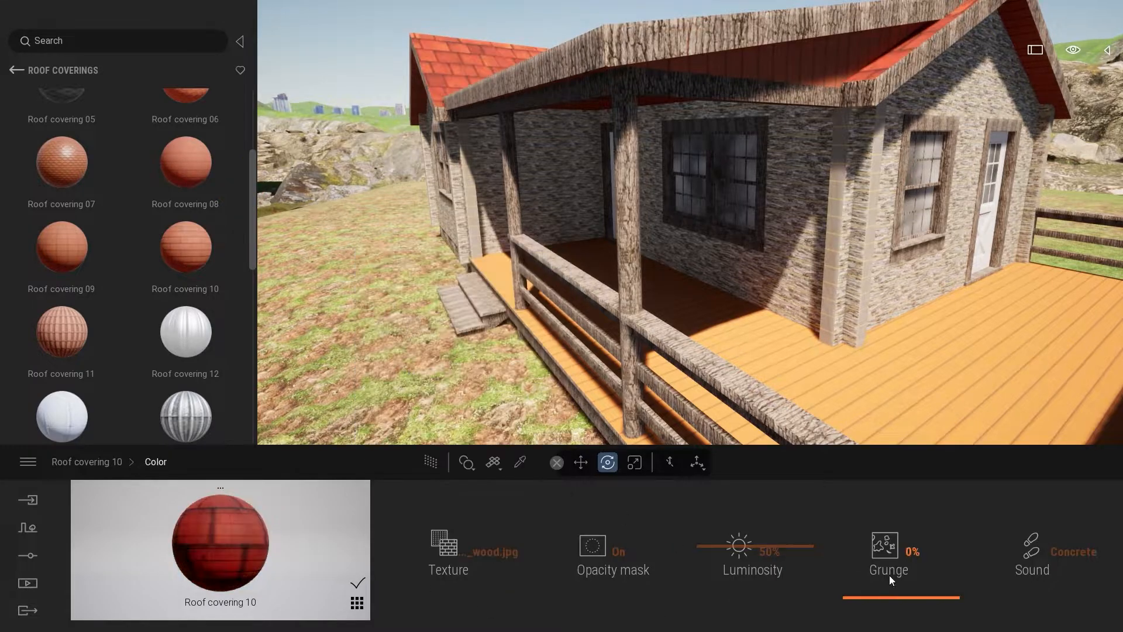
Apply the Frosted glass material to the house's window panes.
right_click_drag(690, 234, 785, 292)
left_click(16, 70)
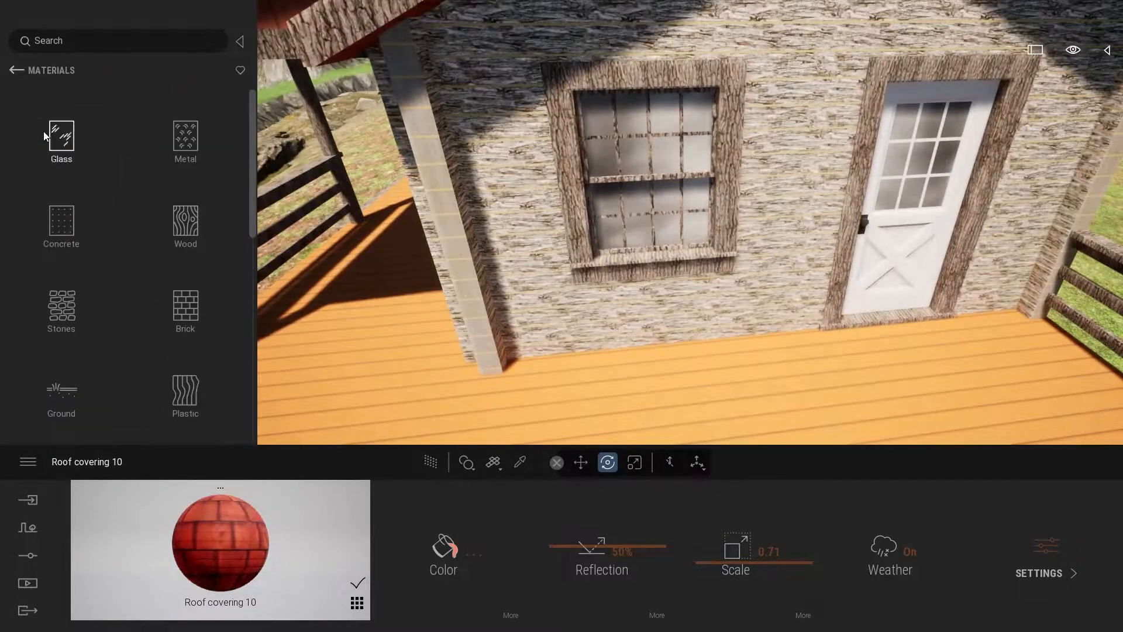
left_click(61, 139)
left_click_drag(62, 290, 647, 169)
Apply Roof covering 08 to the underside of the porch roof and give it the copied wood shingle texture.
right_click_drag(646, 170, 582, 221)
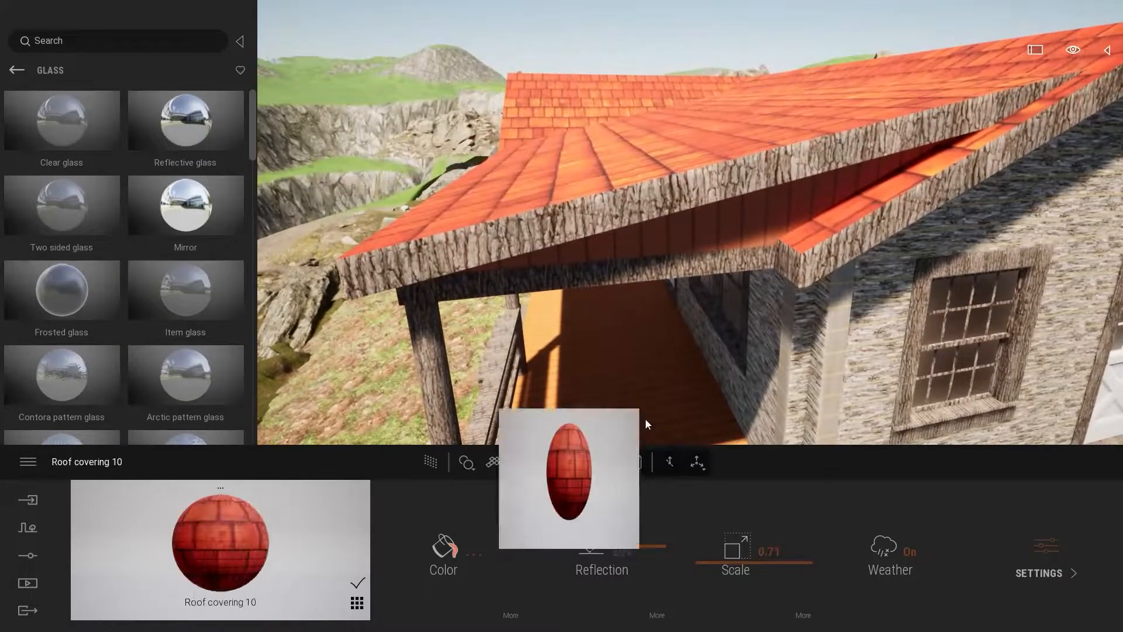
left_click(16, 70)
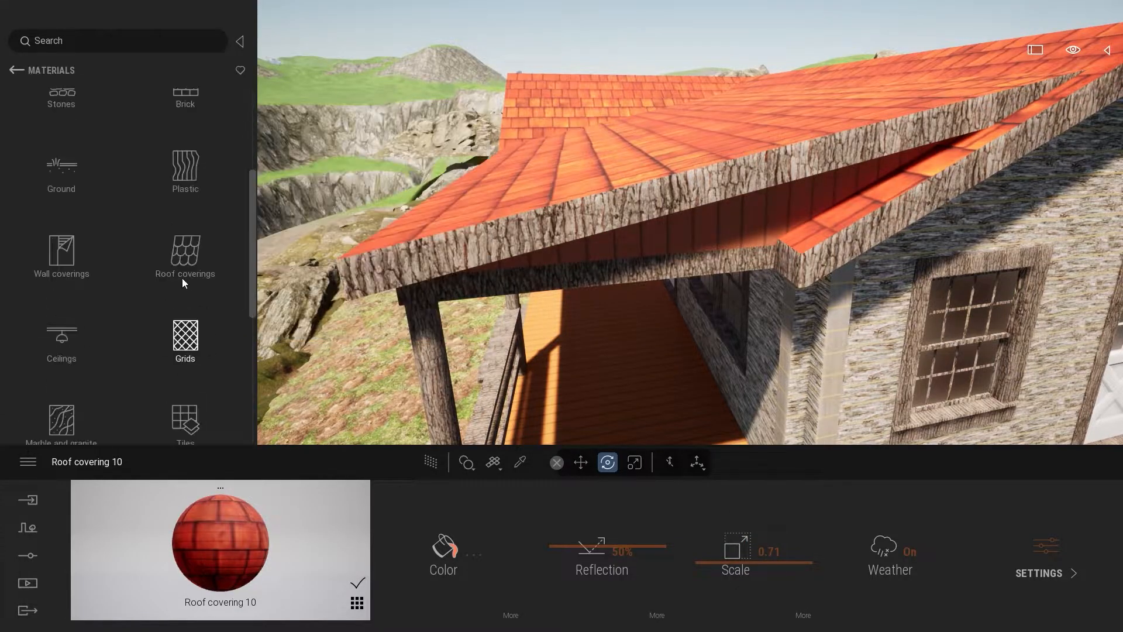
left_click(186, 275)
left_click(513, 621)
left_click(448, 550)
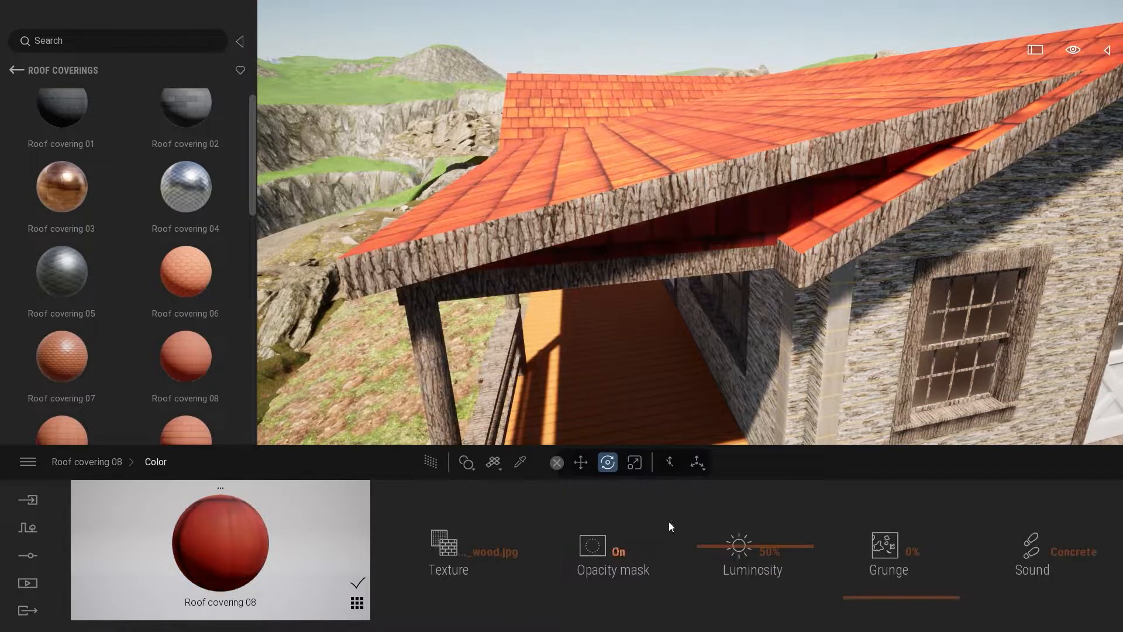
Apply the Swept concrete 01 material to the house walls.
right_click_drag(667, 281, 527, 269)
left_click(17, 69)
left_click(103, 292)
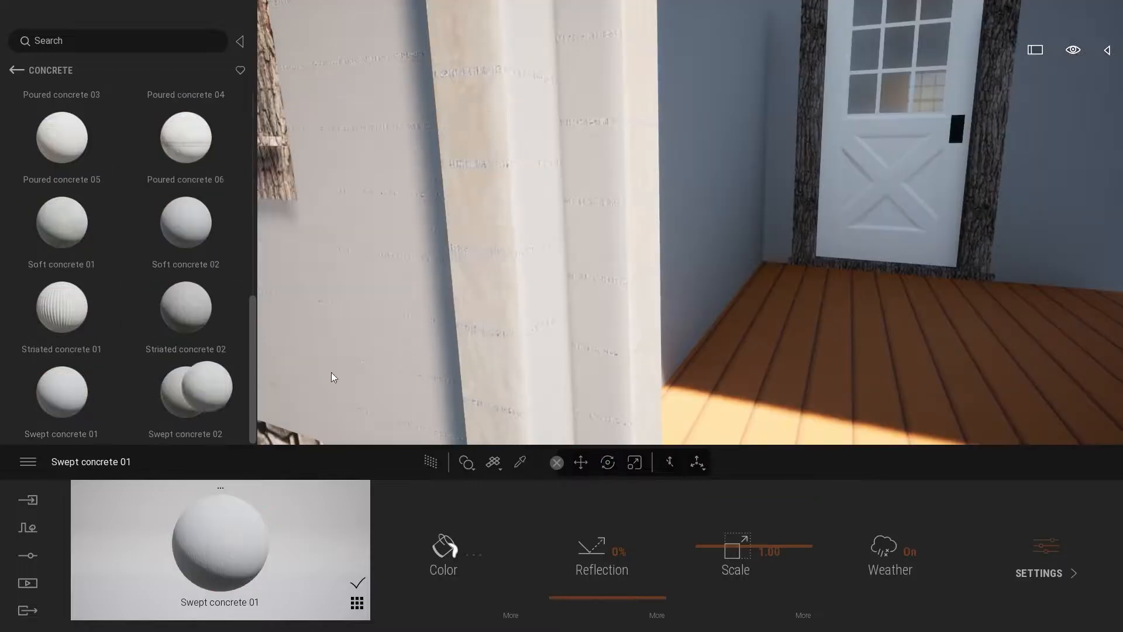
Try several wood materials on the porch floor, settling on Redcedar 01 A with a scale of 7.14.
right_click_drag(552, 381, 621, 381)
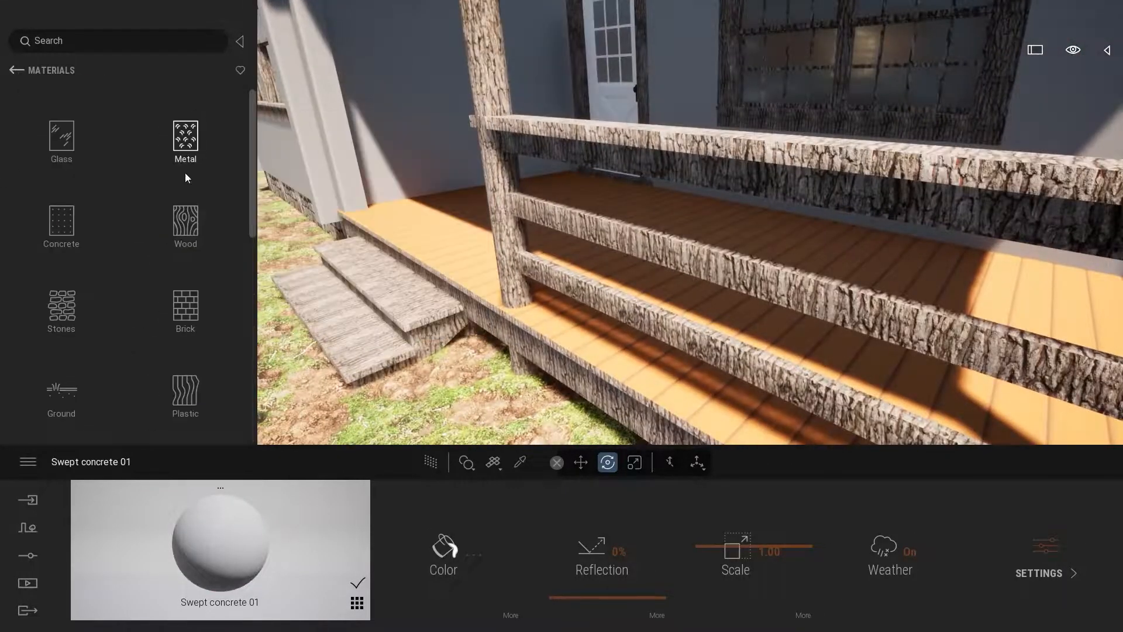
left_click(186, 220)
left_click(62, 120)
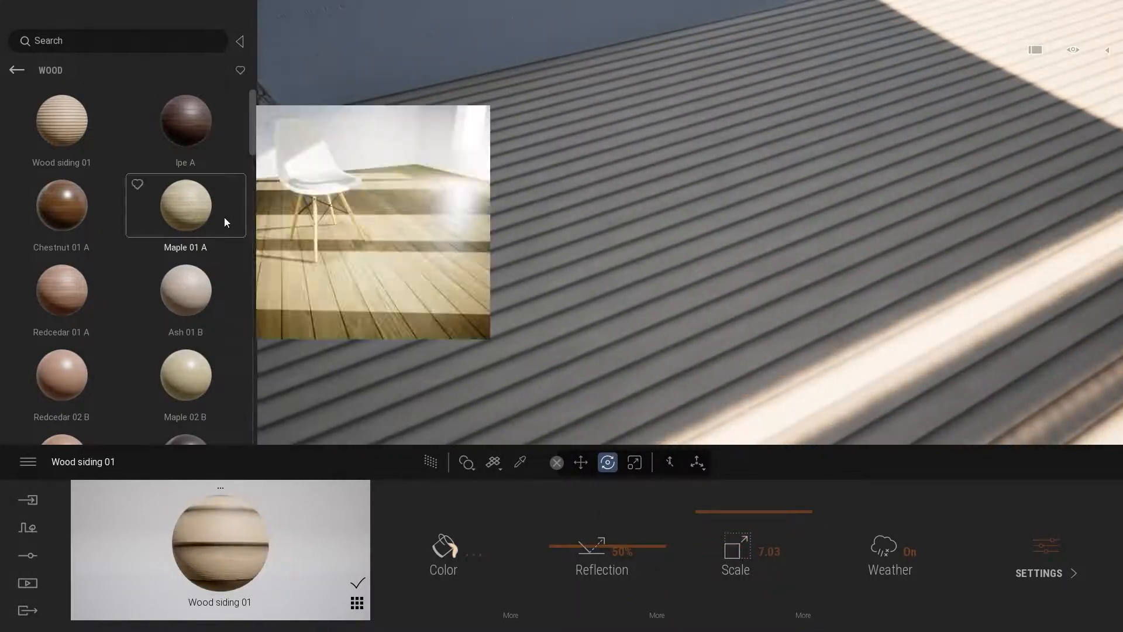
left_click(185, 205)
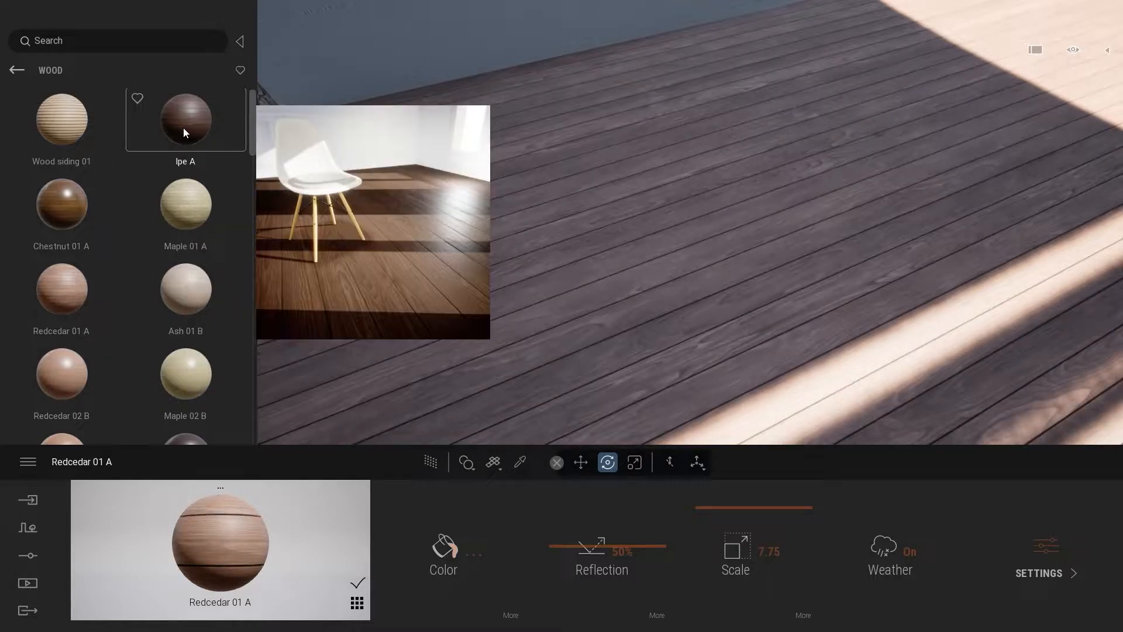
left_click(184, 129)
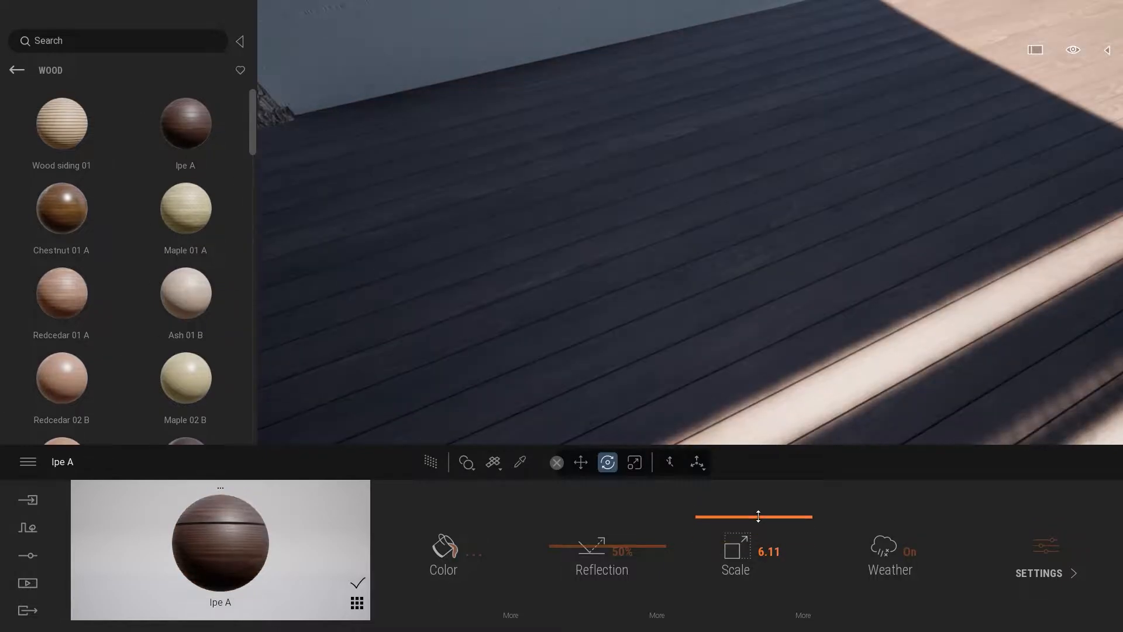
scroll(64, 197, "down", 1)
scroll(64, 198, "up", 1)
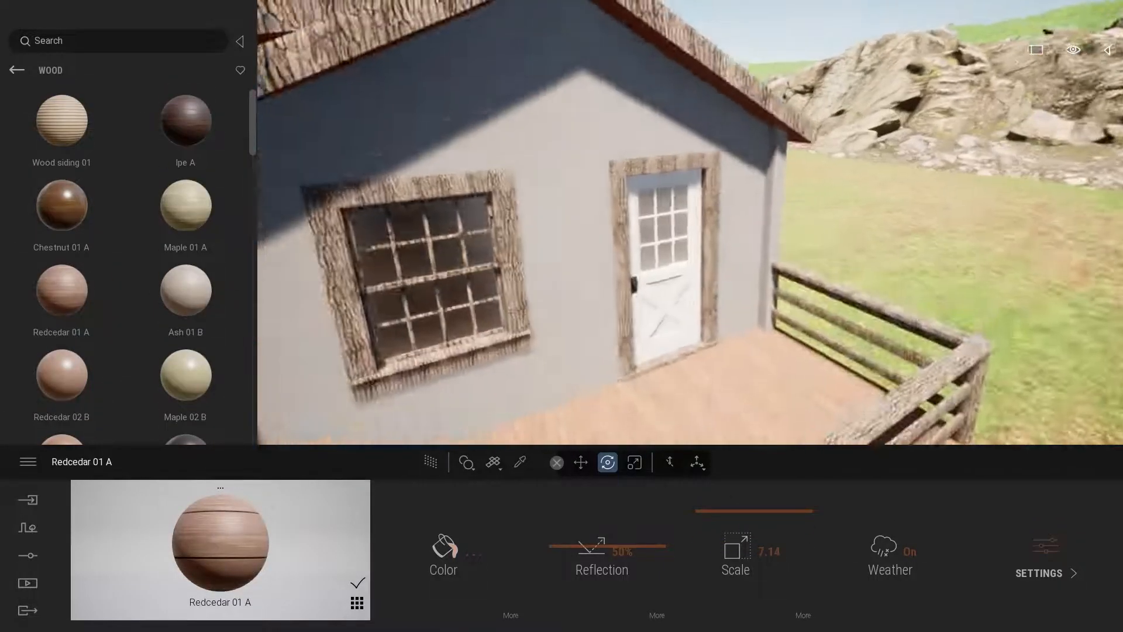
Apply the Matt chrome metal material to the house and give it a black color.
left_click(16, 70)
scroll(247, 226, "down", 1)
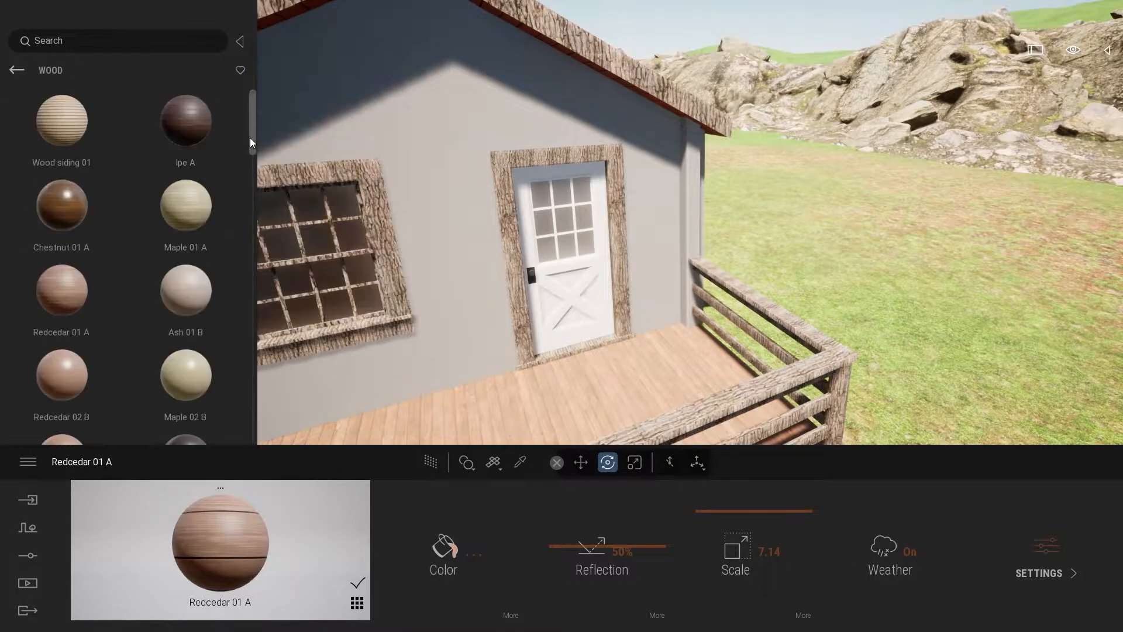
left_click_drag(251, 143, 250, 431)
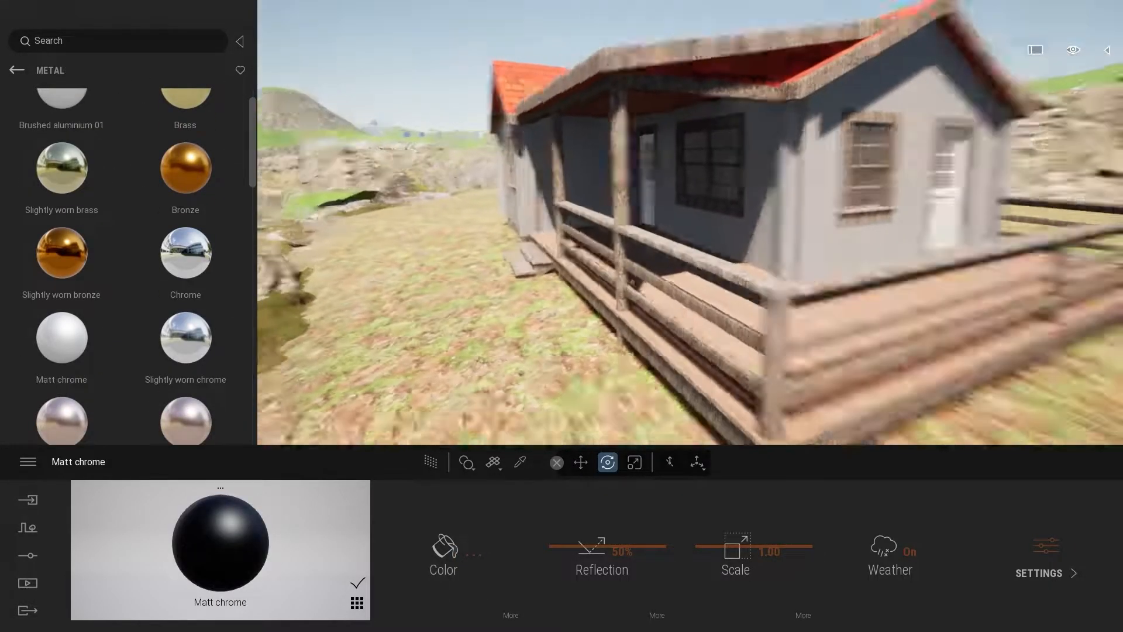
left_click(770, 183)
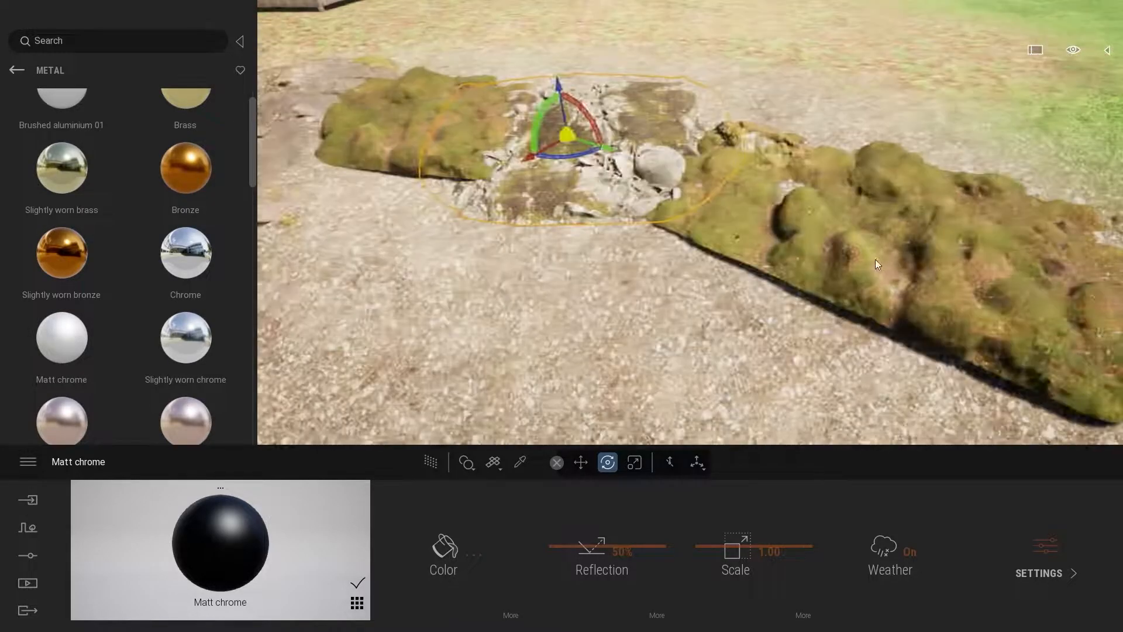
Adjust the rocks along the shore and sculpt the terrain beside them with a 10 m circular brush at 15% intensity.
left_click_drag(579, 230, 601, 174)
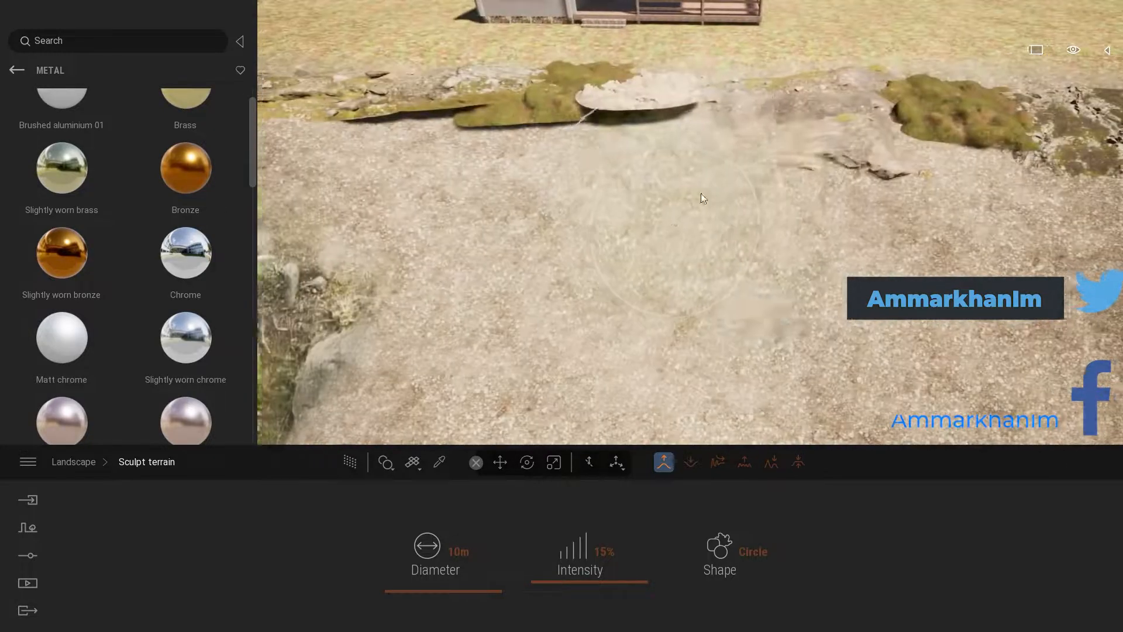
left_click_drag(701, 193, 843, 237)
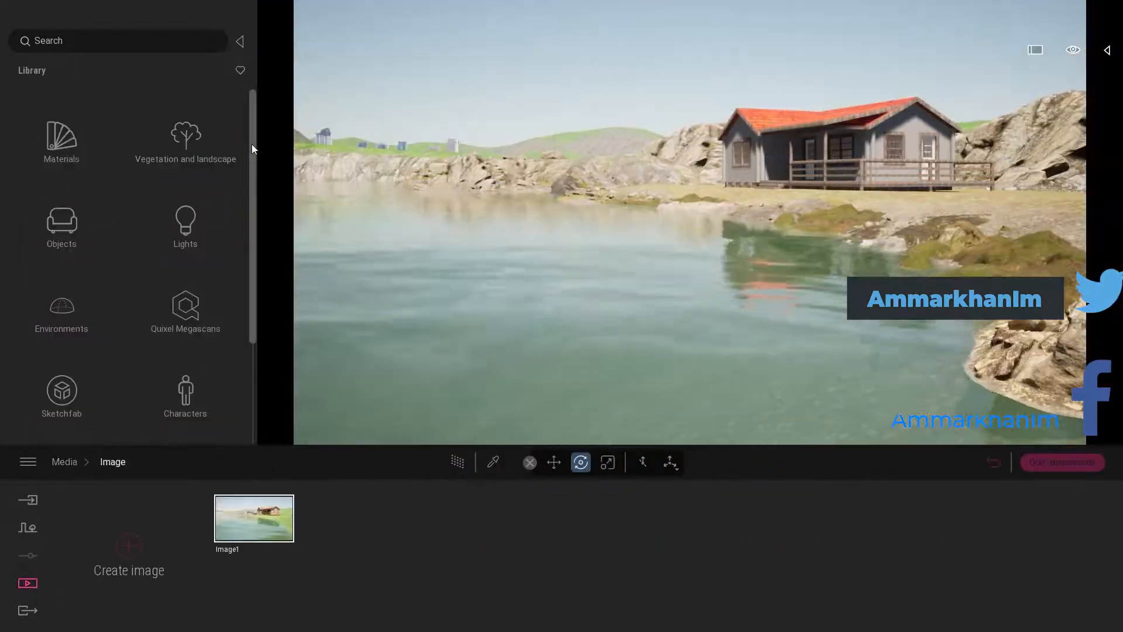
Place the Huge Mossy Forest Cliff from Quixel Megascans across the lake and lower it behind the existing shoreline rocks.
left_click(181, 282)
left_click(191, 389)
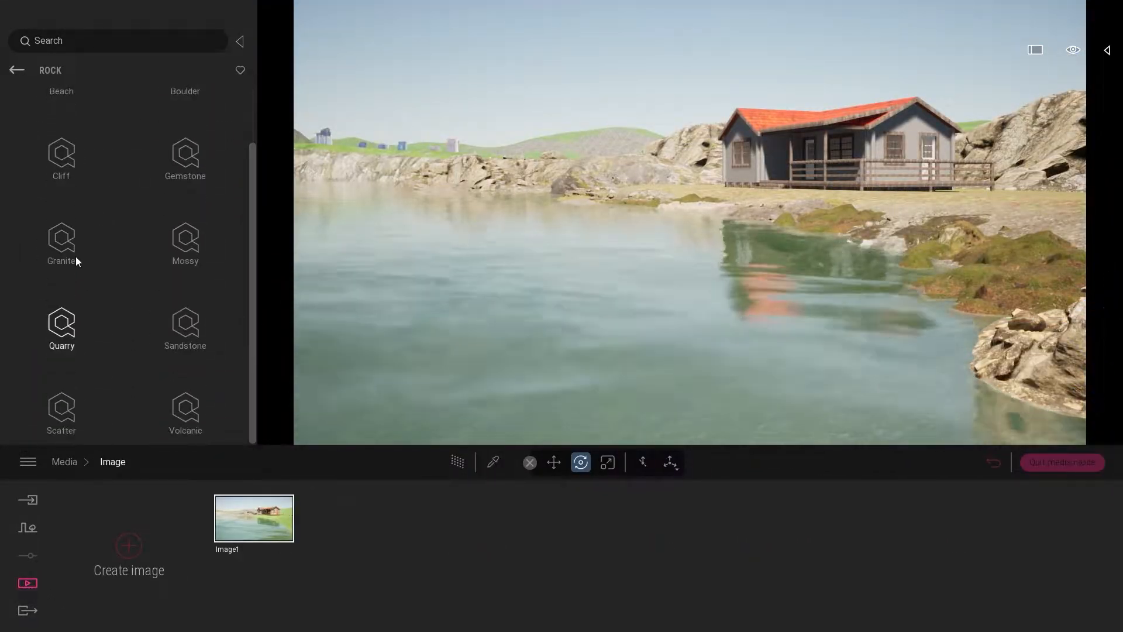
left_click(62, 155)
scroll(126, 263, "down", 5)
left_click_drag(62, 328, 637, 237)
right_click_drag(637, 237, 636, 351)
left_click_drag(638, 371, 637, 120)
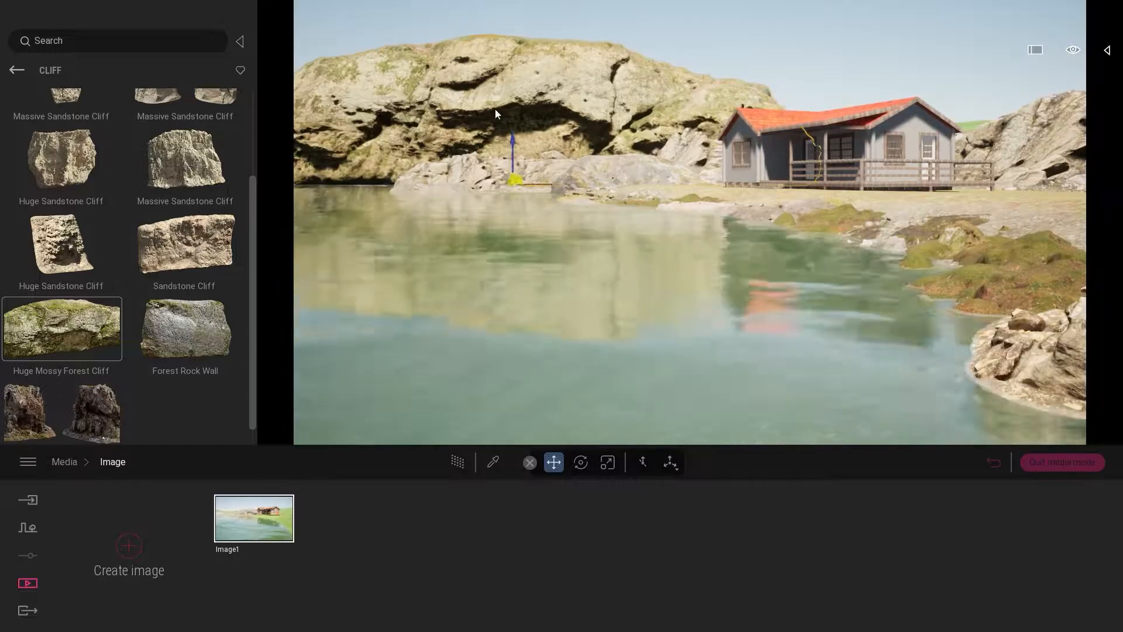
left_click_drag(512, 130, 522, 226)
Apply the Rough planks wood material to the house walls with a red color and a scale of 4.48.
left_click(17, 70)
left_click(16, 70)
left_click(16, 70)
left_click(16, 69)
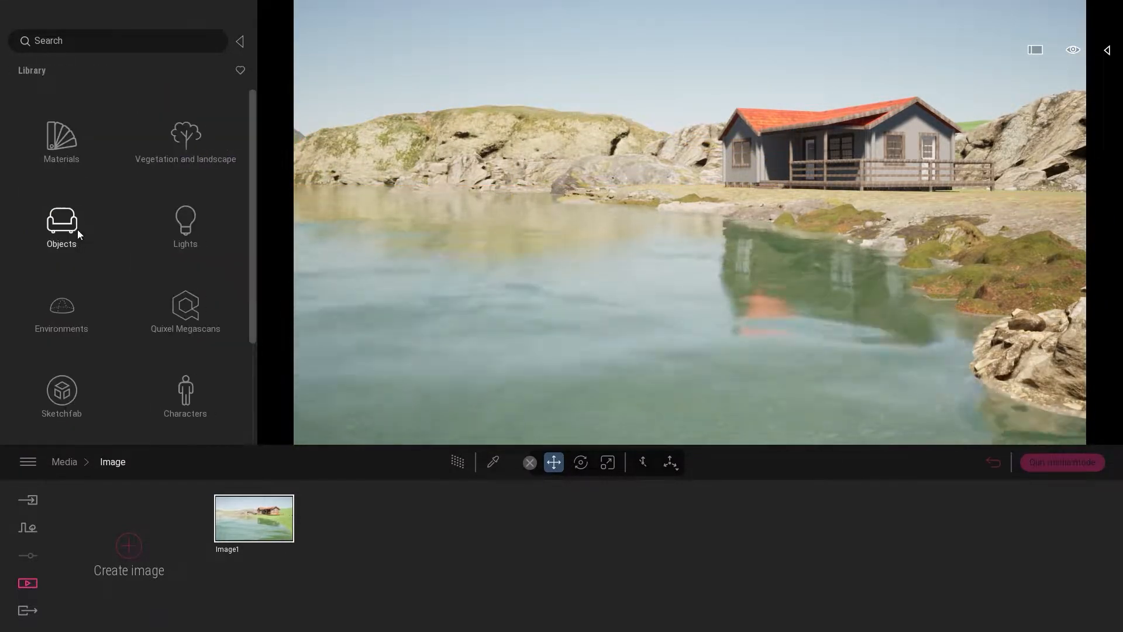
left_click(184, 296)
left_click(181, 229)
left_click(164, 230)
left_click(56, 160)
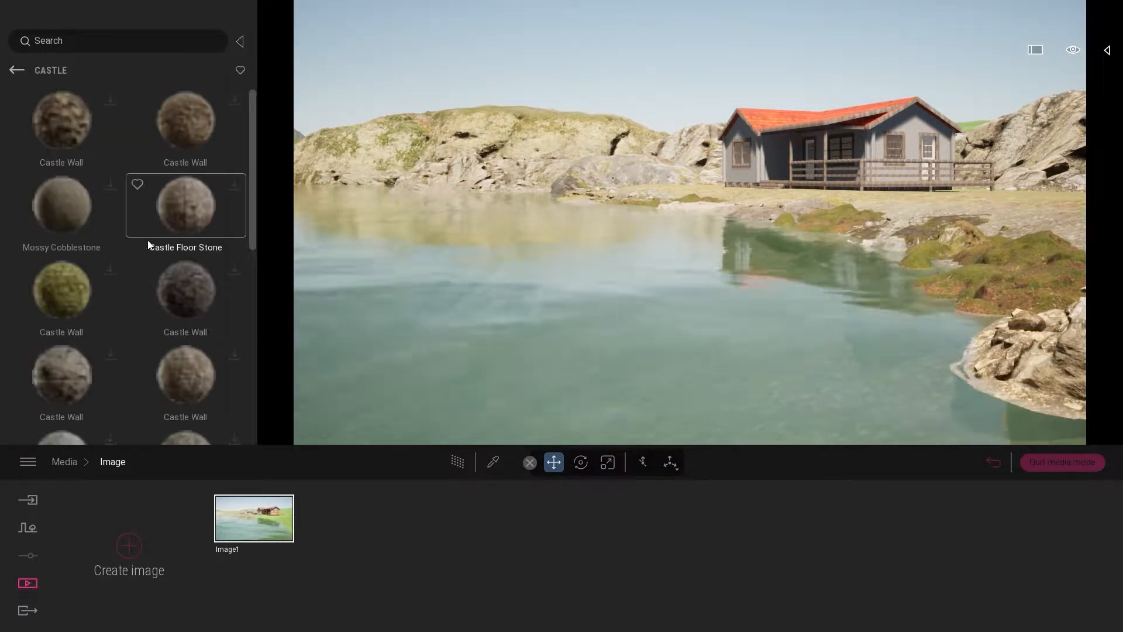
left_click(16, 69)
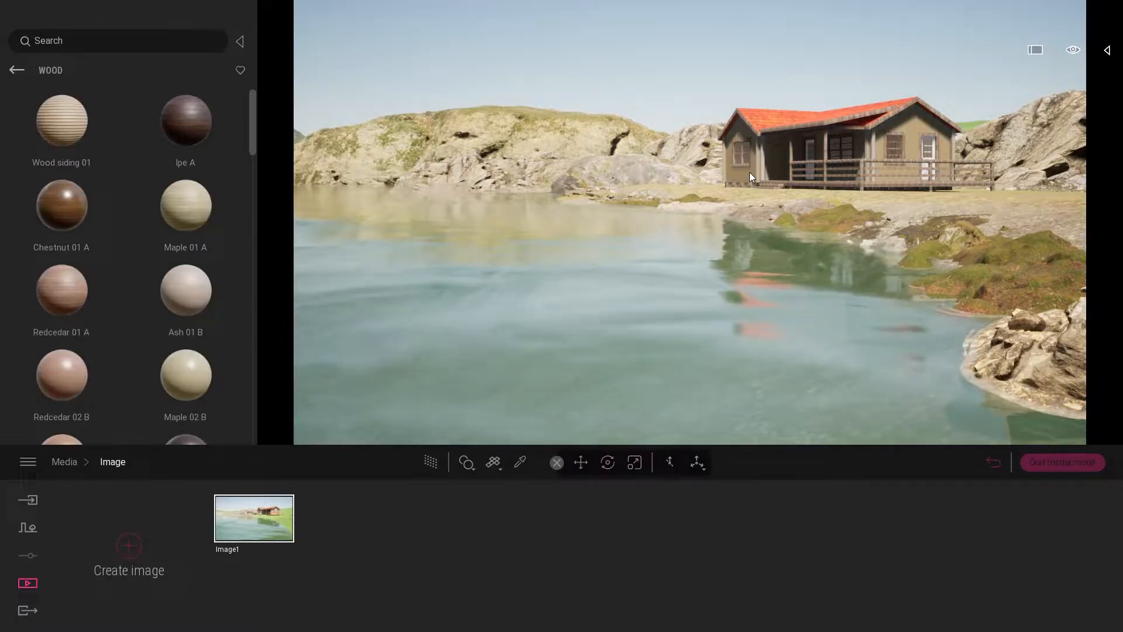
left_click_drag(252, 122, 252, 407)
left_click_drag(61, 223, 770, 162)
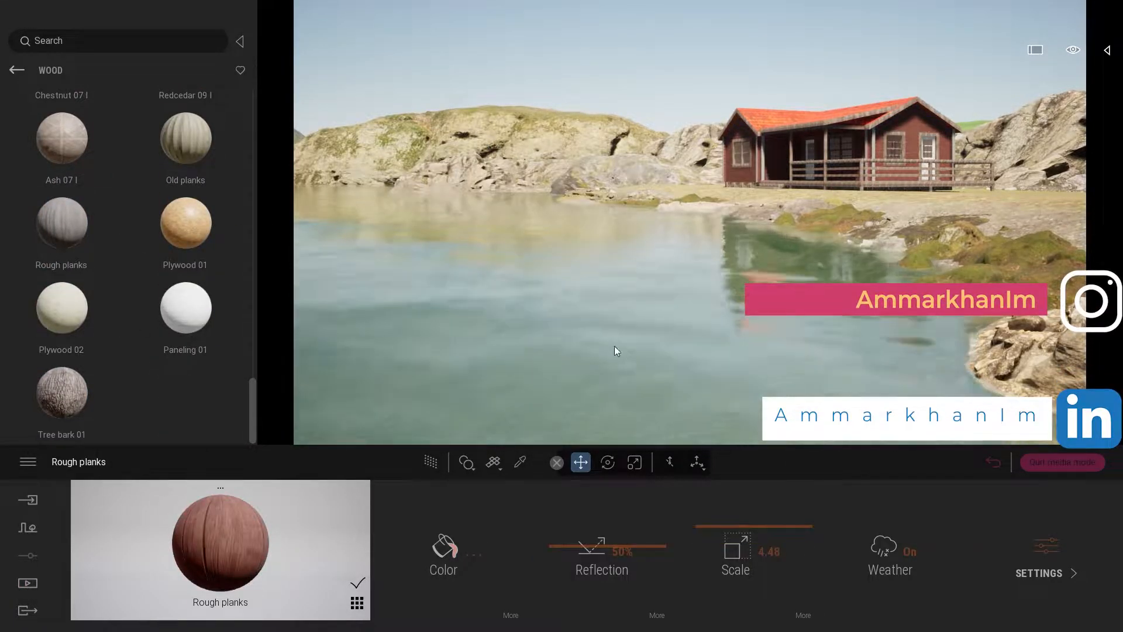
Load Norway Spruce, Japanese white larch and Koyama spruce into vegetation paint and paint trees around the house.
left_click(17, 69)
left_click(16, 70)
left_click(185, 143)
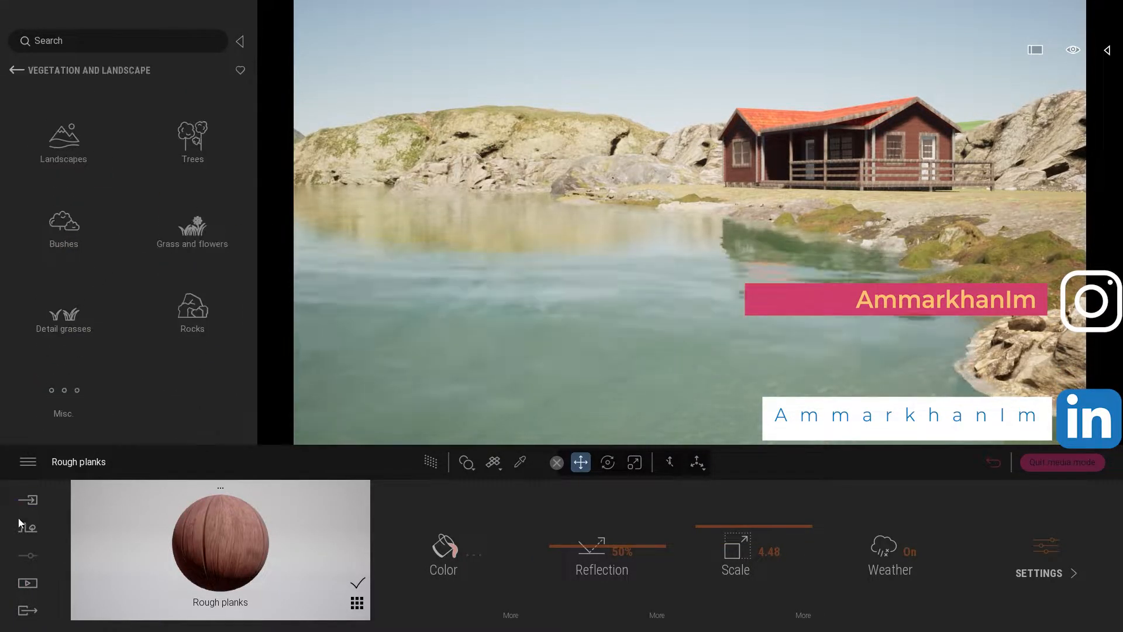
left_click(27, 527)
left_click(146, 547)
left_click(192, 140)
left_click_drag(253, 116, 252, 119)
left_click_drag(213, 262, 215, 544)
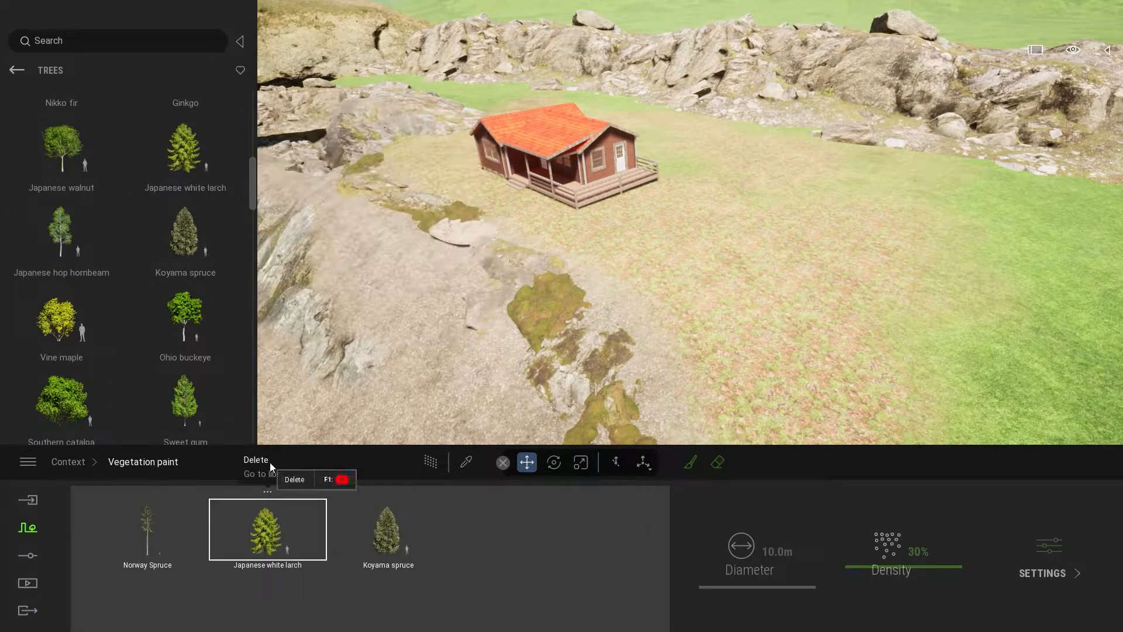
left_click(691, 462)
mouse_move(878, 292)
left_mouse_down()
mouse_move(754, 125)
mouse_move(431, 83)
left_mouse_up()
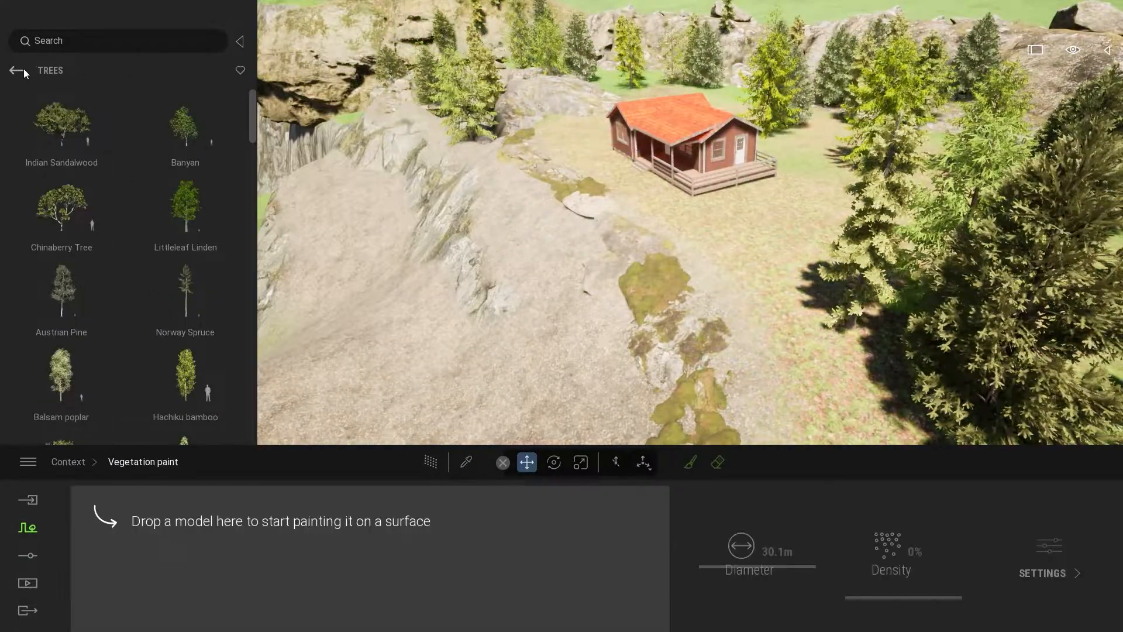
Load Long grass 04, Long grass 03, TallGrass 01, TallGrass 02, Dandelions and TallGrass 04 into vegetation paint.
left_click(201, 244)
scroll(186, 246, "down", 1)
left_click_drag(62, 255, 147, 530)
left_click_drag(207, 180, 268, 529)
scroll(251, 234, "down", 3)
scroll(186, 234, "down", 6)
left_click_drag(186, 213, 389, 530)
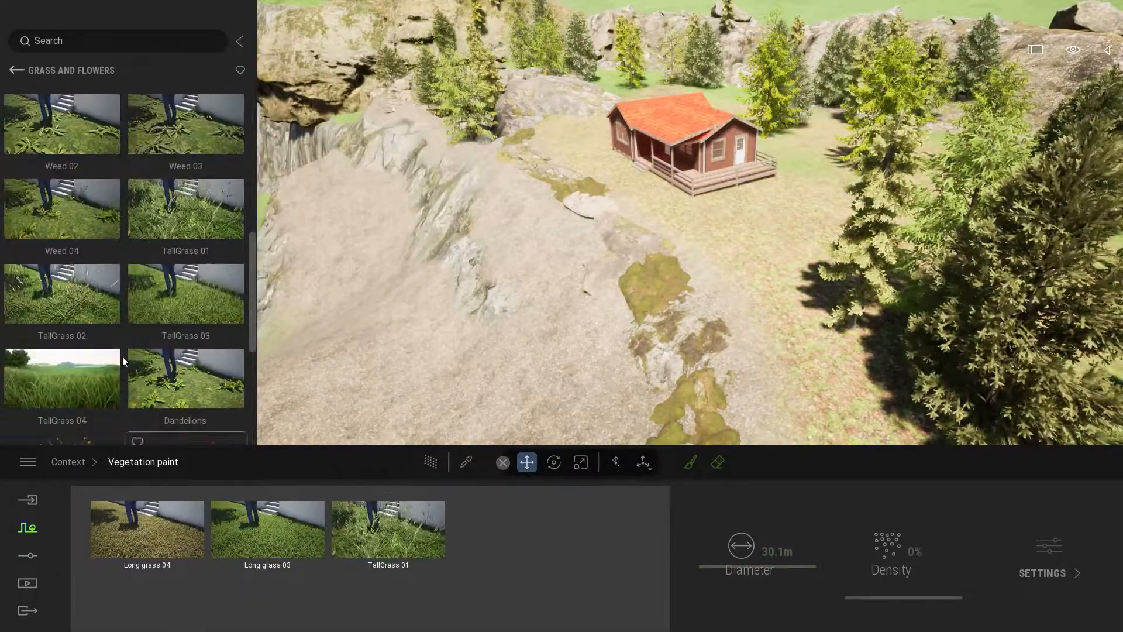
left_click_drag(62, 264, 509, 529)
scroll(186, 327, "down", 1)
left_click_drag(186, 316, 148, 603)
left_click_drag(95, 319, 268, 603)
Paint the grass mix over the ground between the house and the shoreline rocks with a 4.5 m brush.
left_click(690, 462)
left_click_drag(753, 566, 753, 595)
left_click_drag(726, 237, 814, 359)
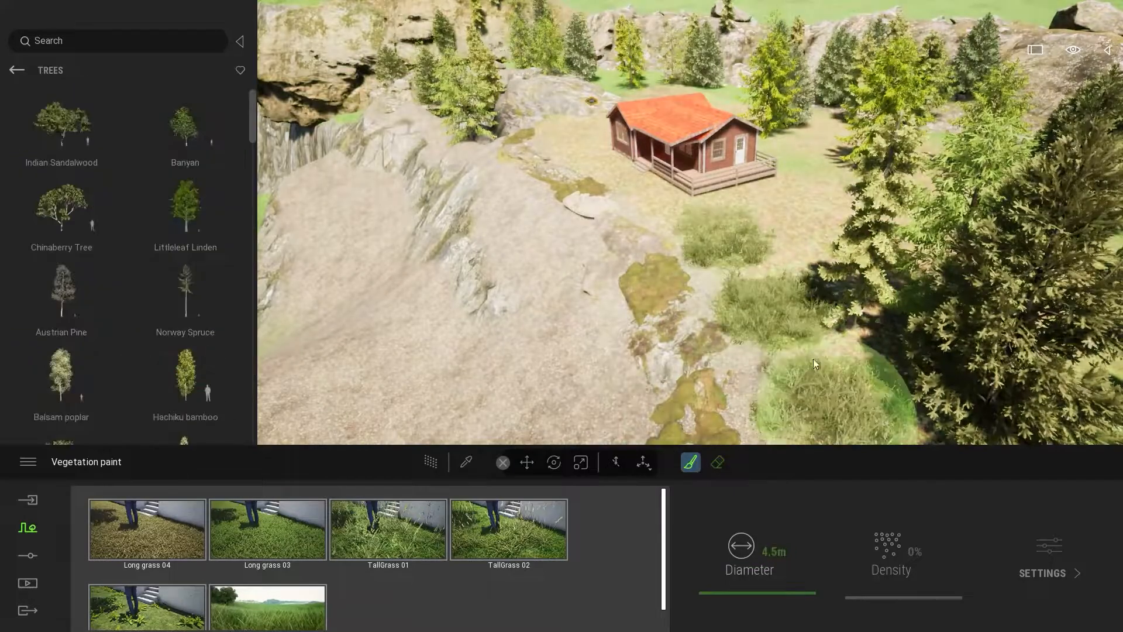
right_click_drag(570, 154, 647, 200)
left_click_drag(819, 374, 545, 187)
mouse_move(545, 188)
right_mouse_down()
mouse_move(690, 245)
mouse_move(585, 234)
right_mouse_up()
left_click_drag(351, 263, 637, 162)
right_click_drag(637, 163, 658, 201)
left_click_drag(659, 200, 714, 227)
right_click_drag(714, 227, 714, 227)
left_click_drag(714, 227, 845, 150)
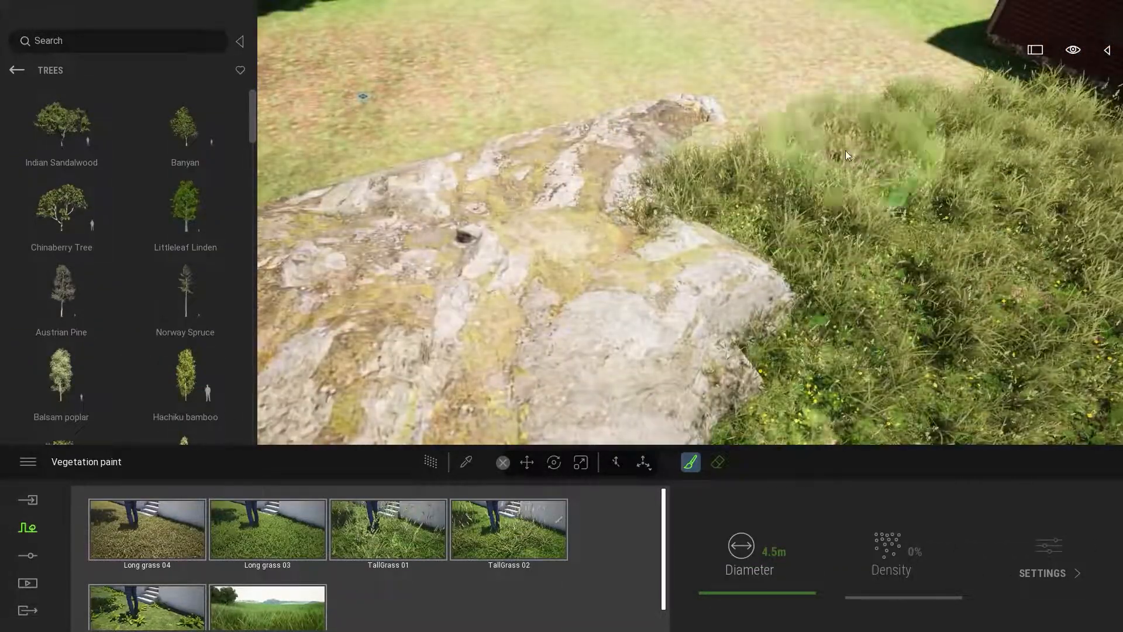
mouse_move(845, 150)
right_mouse_down()
mouse_move(820, 385)
mouse_move(576, 202)
right_mouse_up()
left_click_drag(577, 202, 780, 88)
Enlarge the brush to 22.2 m and paint the grass mix over the wider ground beside the house.
left_click_drag(753, 593, 754, 575)
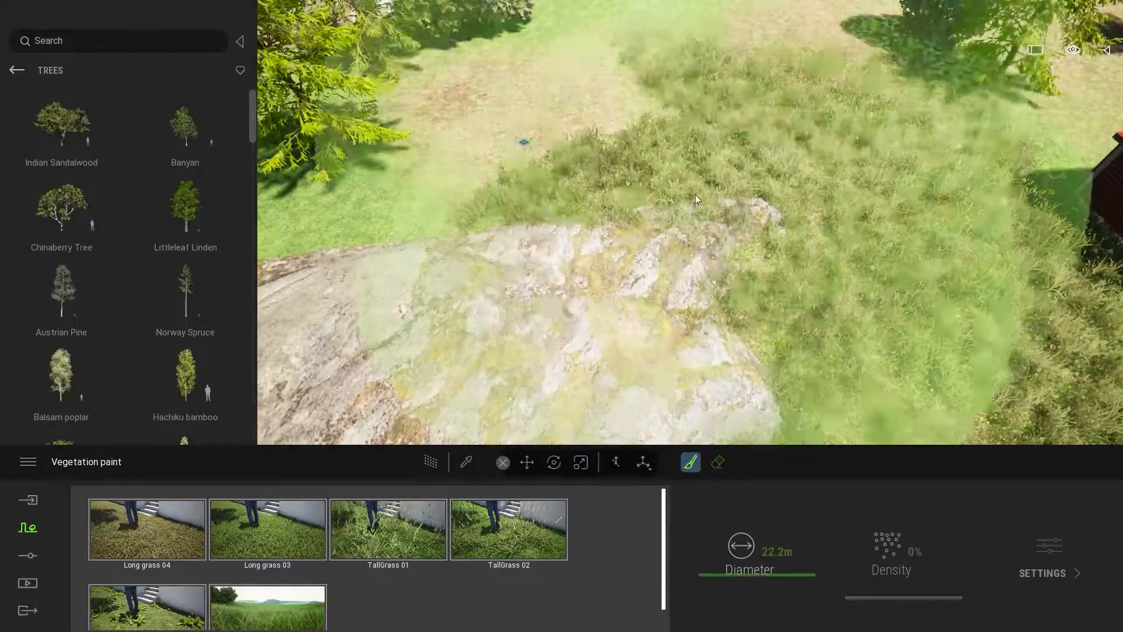
mouse_move(695, 194)
right_mouse_down()
mouse_move(702, 257)
mouse_move(870, 226)
right_mouse_up()
left_click_drag(869, 227, 761, 264)
right_click_drag(761, 264, 735, 327)
Reduce the brush to 4.0 m and fill in grass along the rocky shore in front of the house.
left_click_drag(735, 575, 735, 593)
mouse_move(878, 234)
right_mouse_down()
mouse_move(893, 259)
mouse_move(645, 219)
mouse_move(878, 340)
right_mouse_up()
left_click_drag(866, 304, 725, 182)
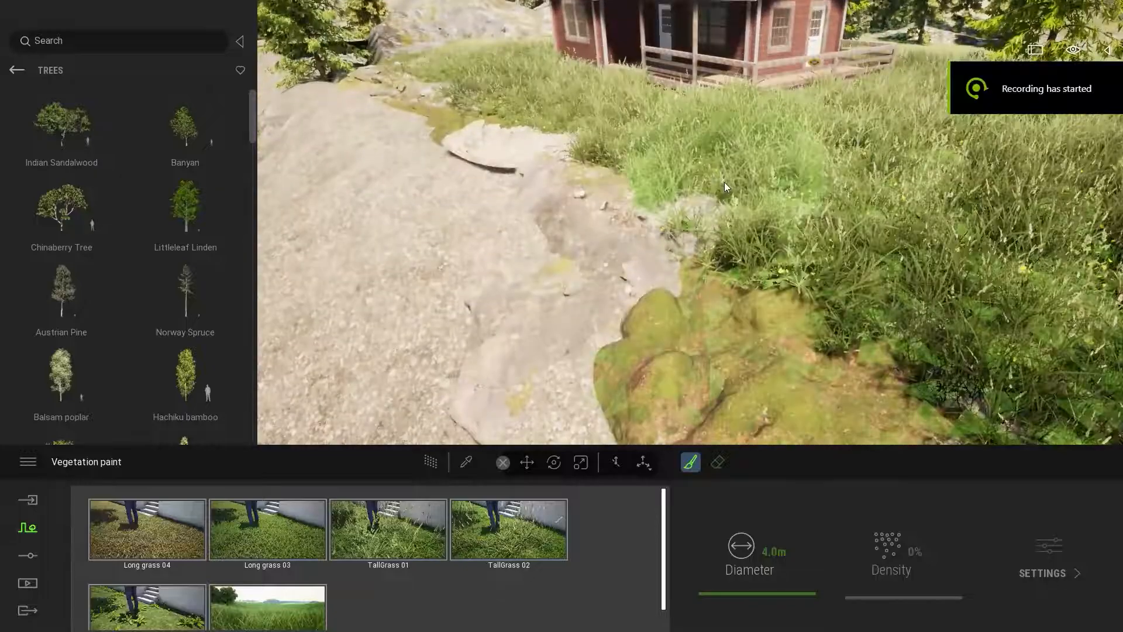
right_click_drag(725, 181, 734, 231)
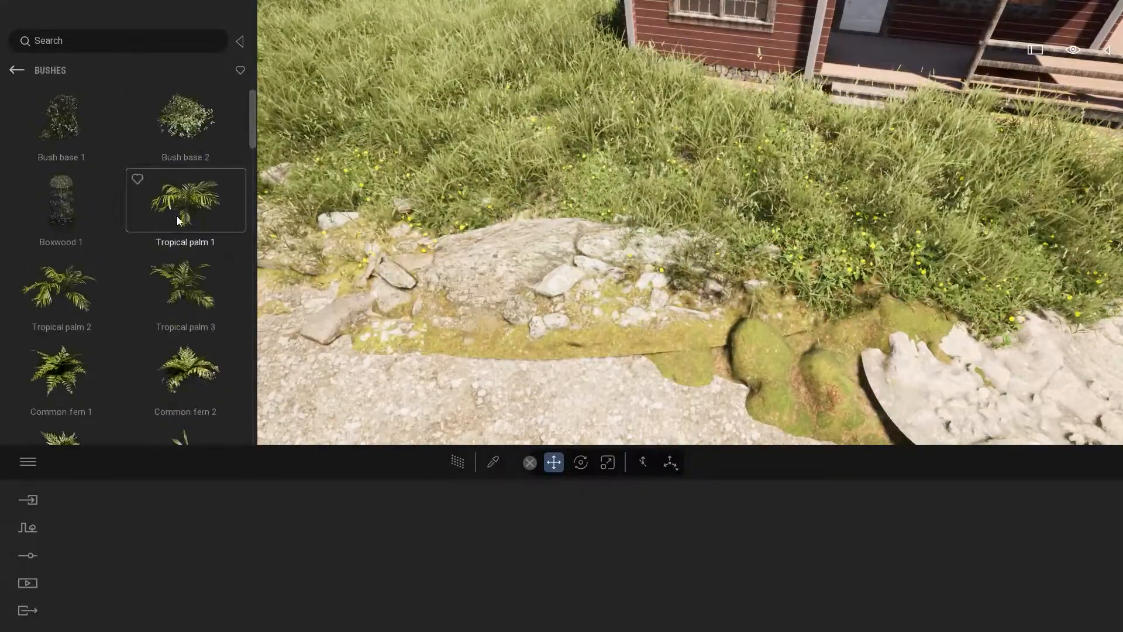
Place Tropical palm 1 and Tropical palm 3 plants in the grass around the house and along the shore.
left_click(186, 205)
scroll(702, 246, "down", 5)
left_click(847, 291)
right_click_drag(847, 291, 831, 275)
left_click(1062, 272)
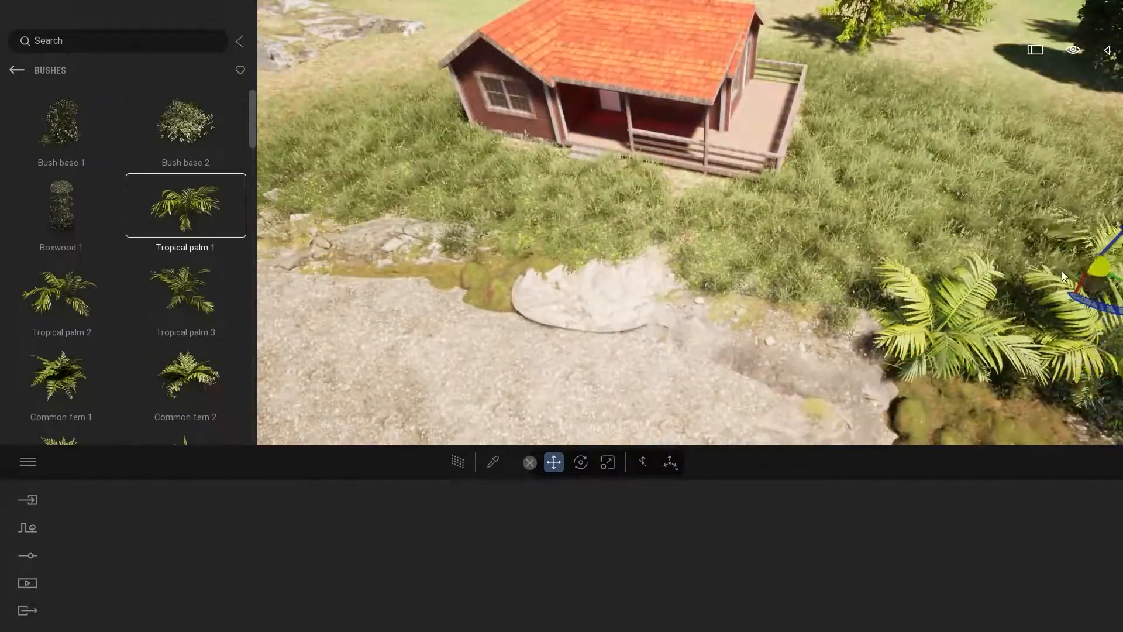
right_click_drag(760, 264, 497, 251)
left_click(408, 133)
left_click(186, 290)
left_click(647, 149)
right_click_drag(647, 149, 697, 165)
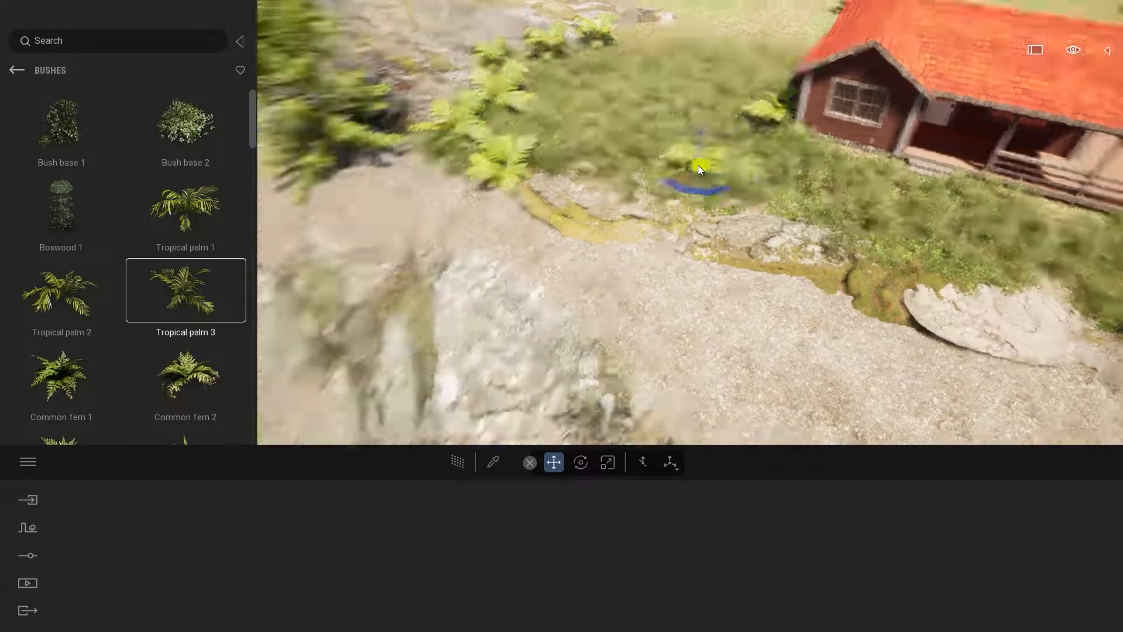
Place Norway Spruce trees on the cliff across the lake from the house.
scroll(698, 165, "down", 6)
left_click_drag(254, 121, 258, 138)
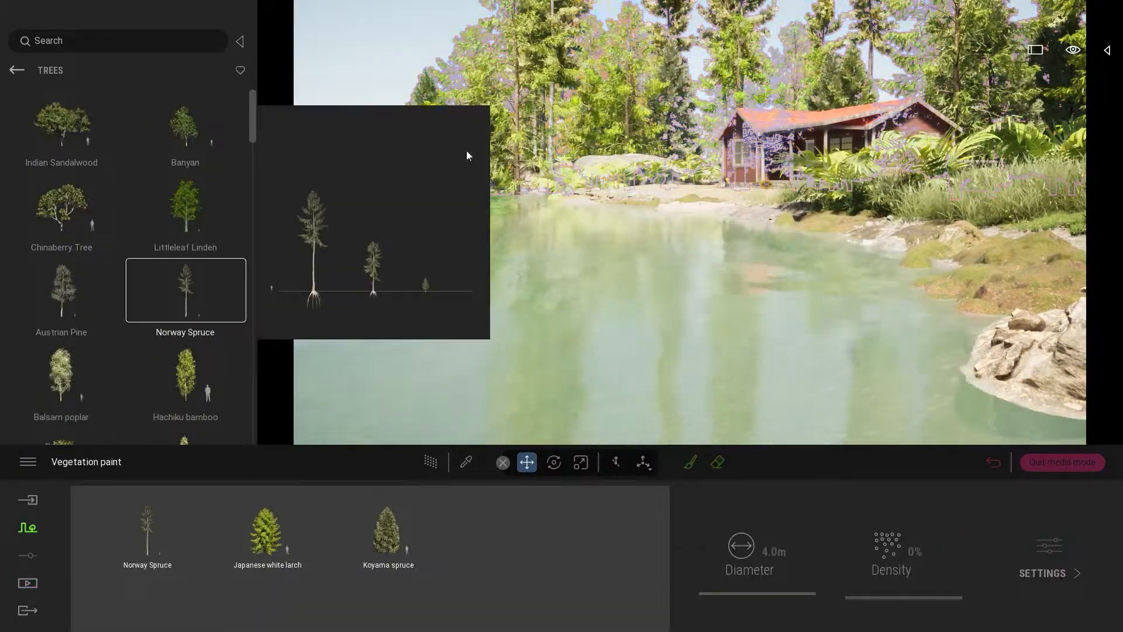
scroll(587, 276, "down", 5)
left_click(596, 180)
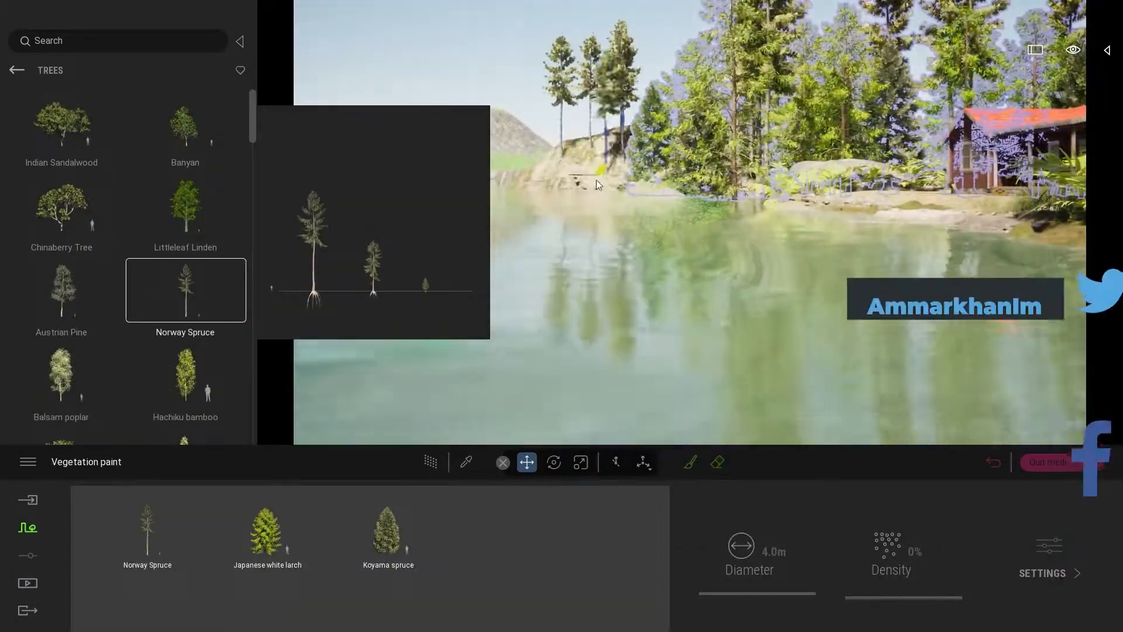
scroll(644, 167, "up", 4)
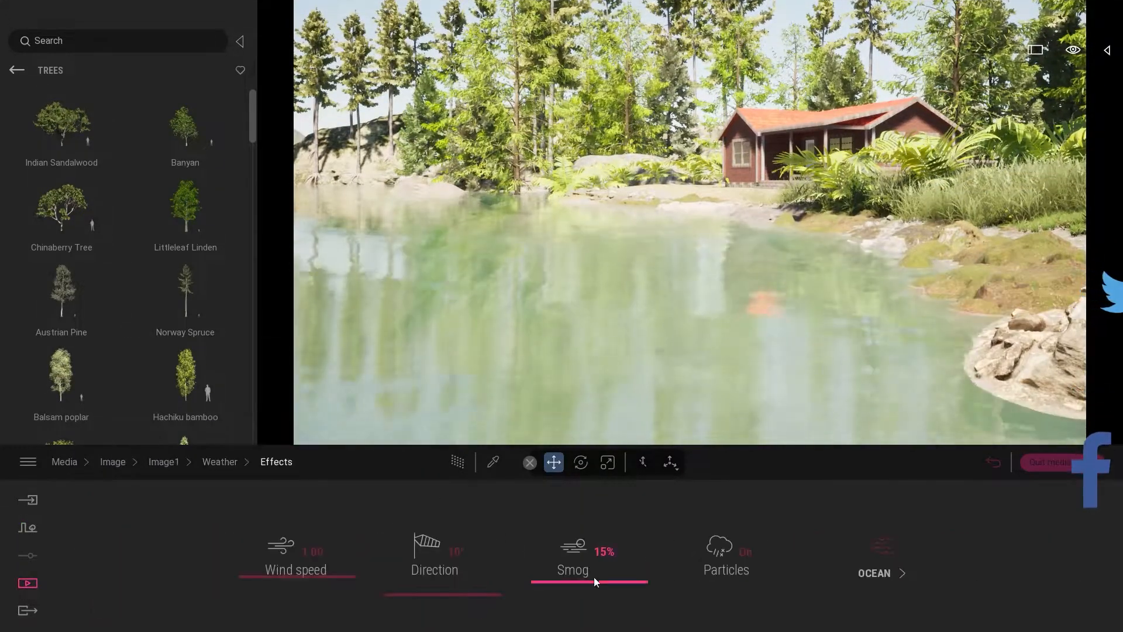
Increase the smog in Image1 and apply the ISM color filter to its camera.
left_click_drag(594, 578, 606, 531)
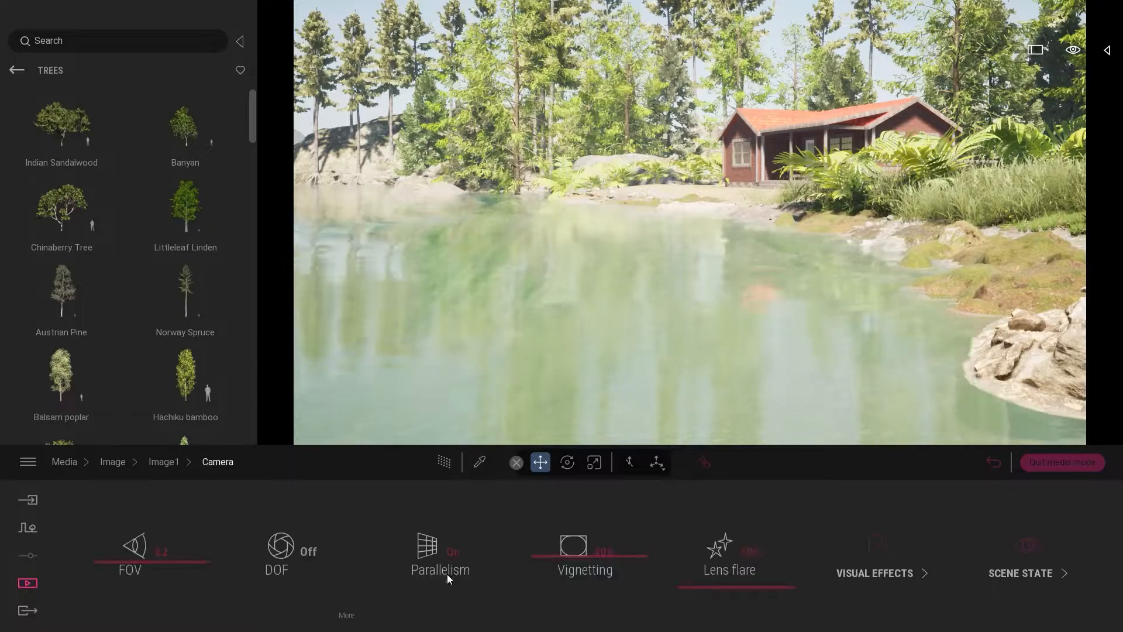
left_click(339, 472)
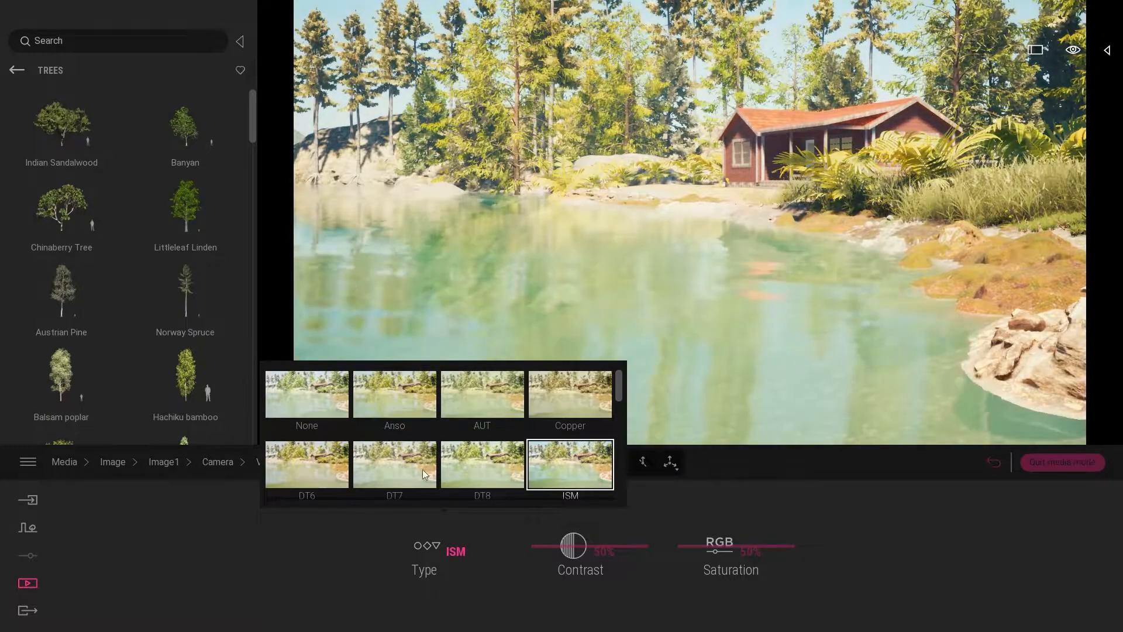
scroll(423, 469, "down", 3)
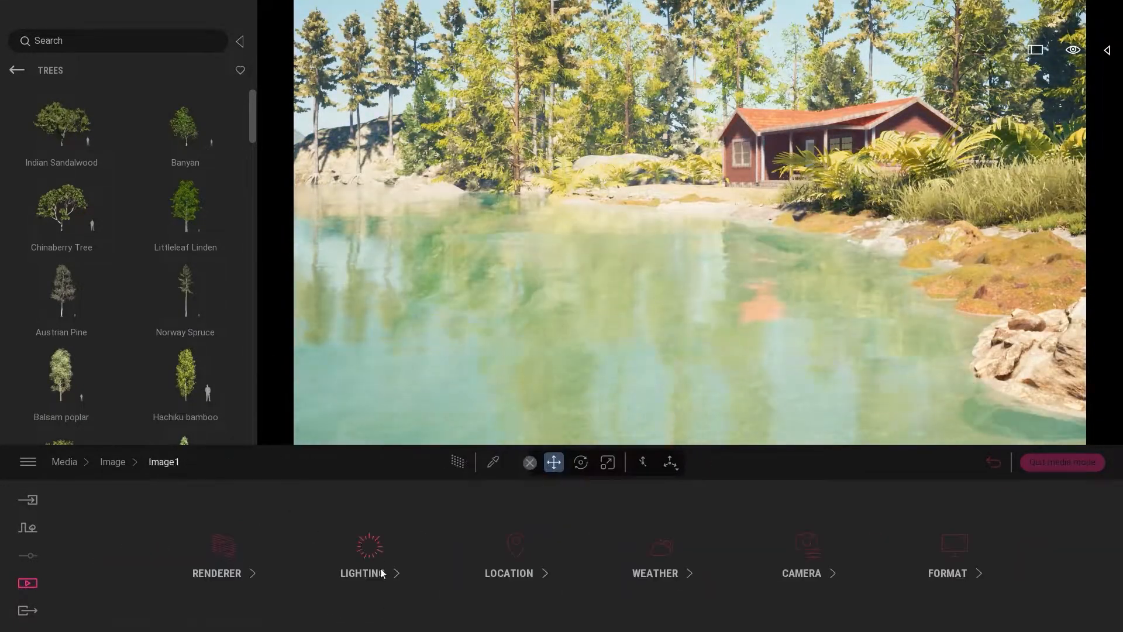
Light Image1 with low, warm sunlight and adjust its season.
left_click_drag(597, 556, 608, 581)
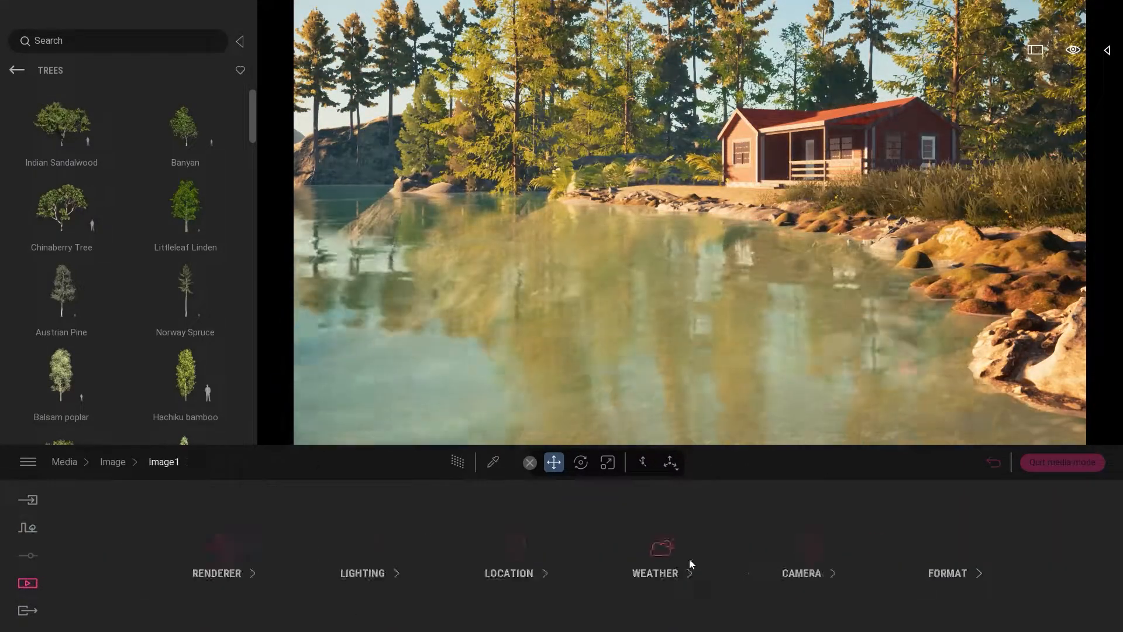
left_click(689, 563)
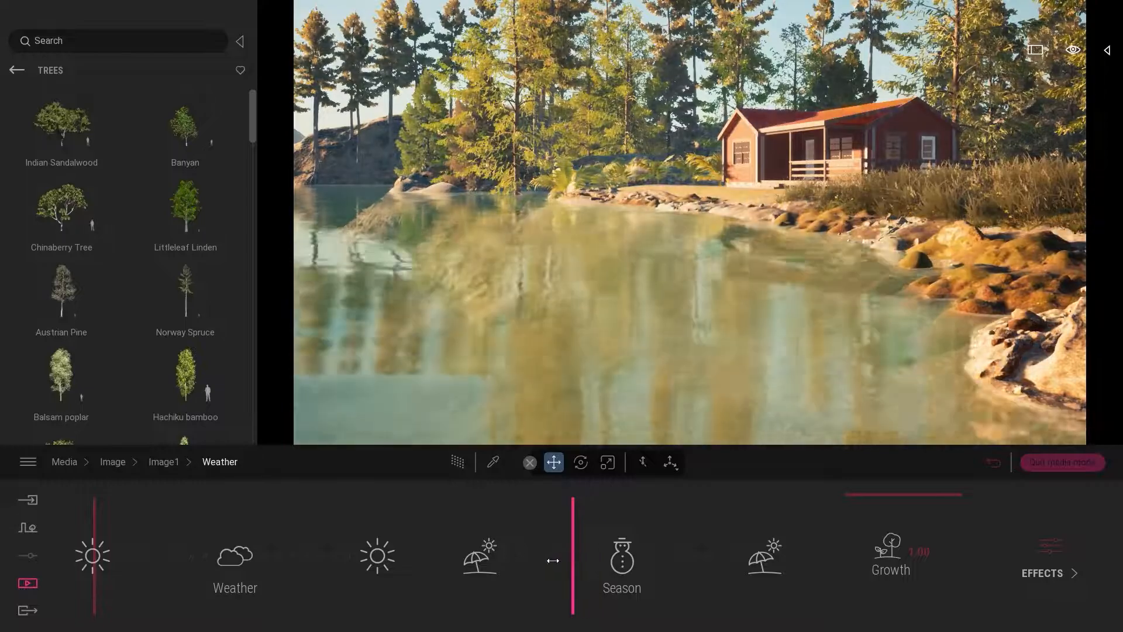
Create a second image and change its ocean aspect to deep blue water.
left_click(112, 461)
left_click(129, 545)
left_click(657, 557)
left_click(866, 562)
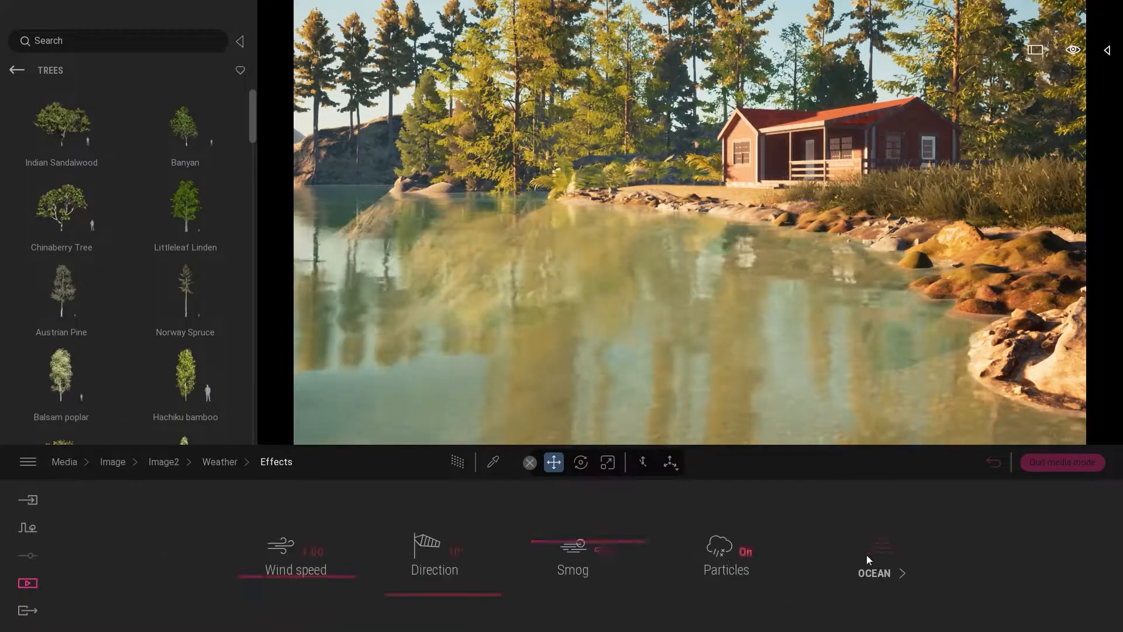
left_click(868, 562)
left_click(722, 553)
left_click(870, 378)
left_click(677, 369)
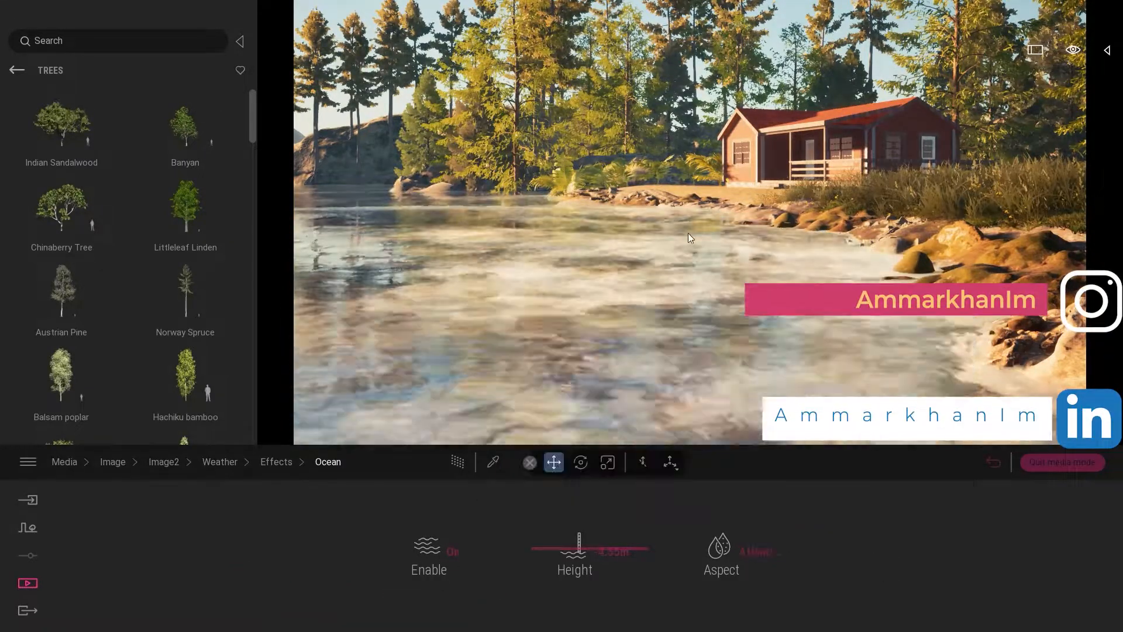
Browse the library's vehicle models for one that suits the lake scene.
left_click(14, 69)
left_click(13, 70)
left_click(68, 252)
scroll(58, 234, "down", 5)
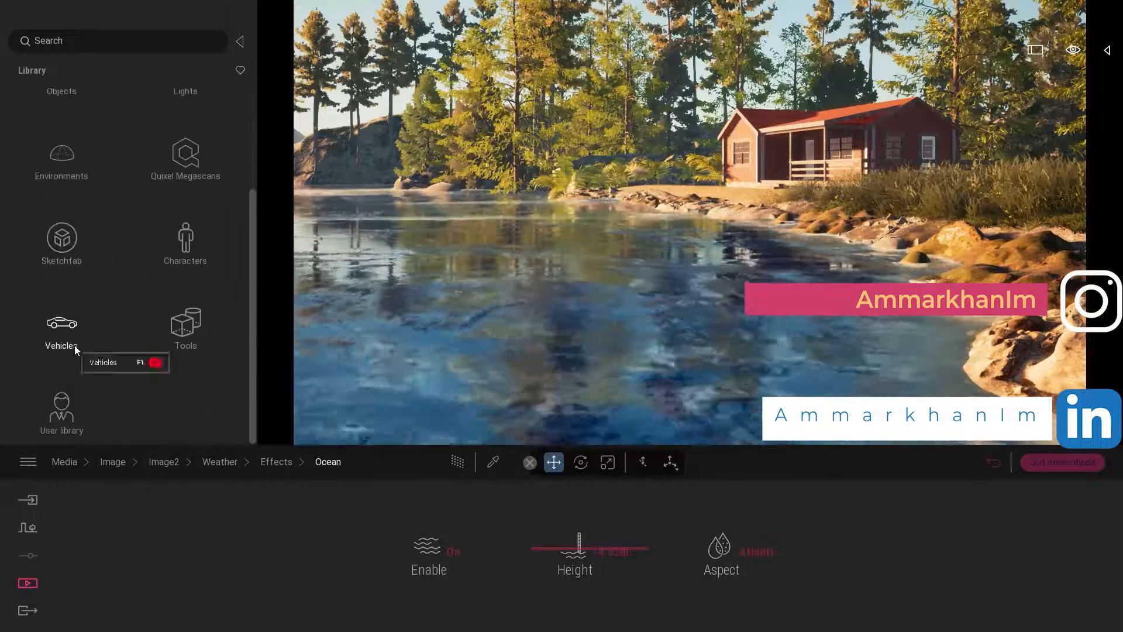
left_click(62, 328)
left_click(63, 231)
scroll(256, 429, "down", 10)
left_click_drag(254, 424, 254, 190)
left_click(17, 70)
left_click(17, 70)
left_click(17, 70)
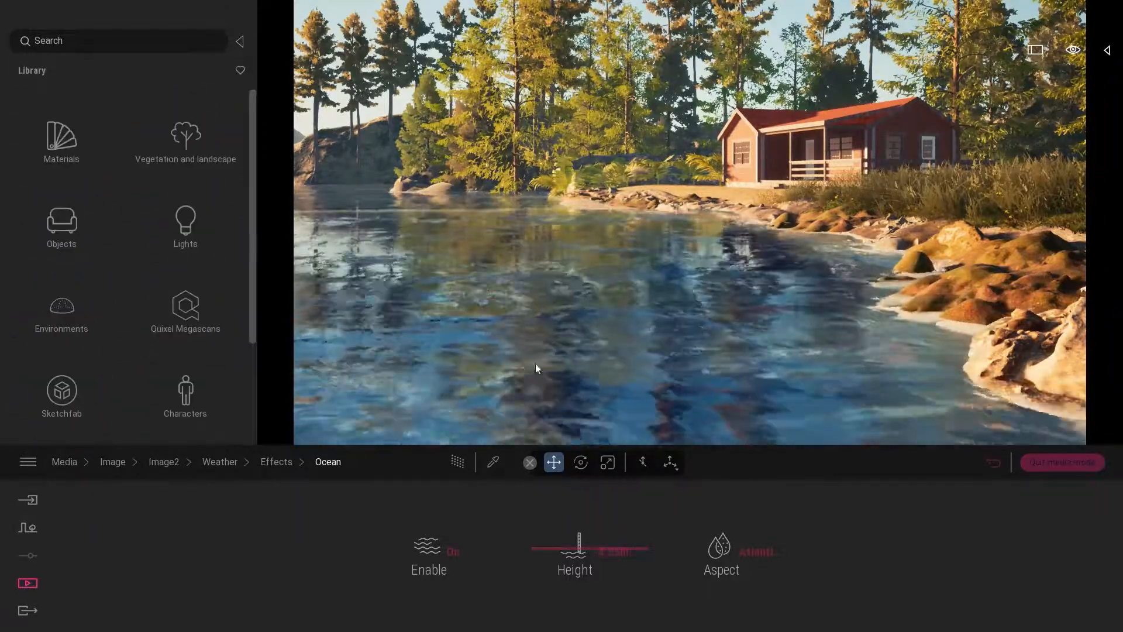
Create a third image and adjust its camera for a closer view of the house and shoreline.
left_click(64, 463)
left_click(217, 572)
left_click(129, 547)
left_click(426, 556)
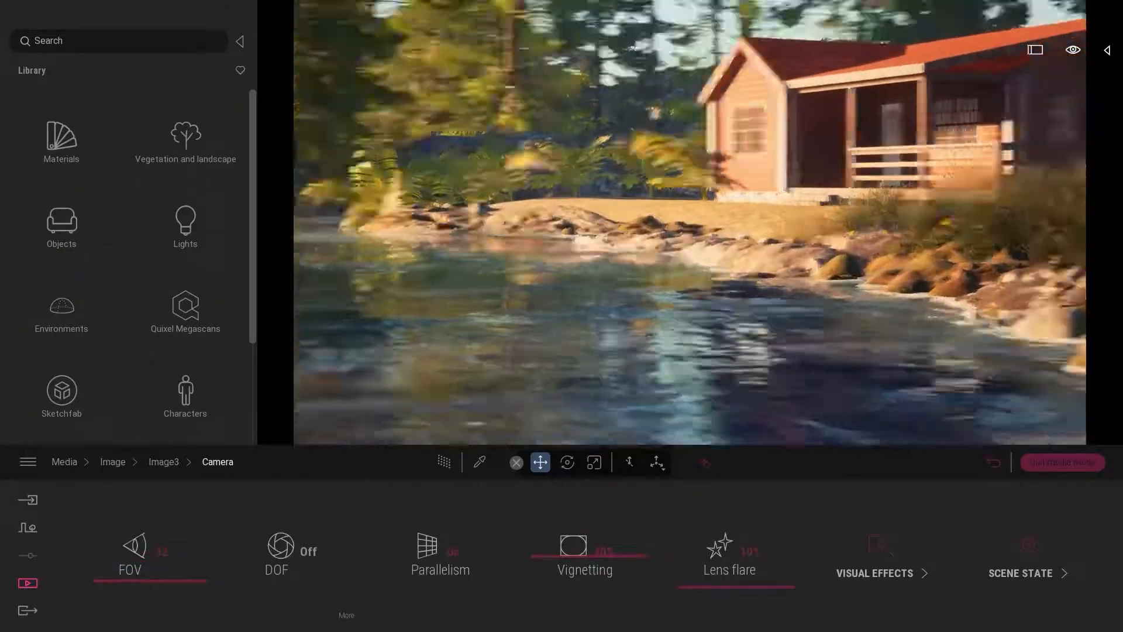